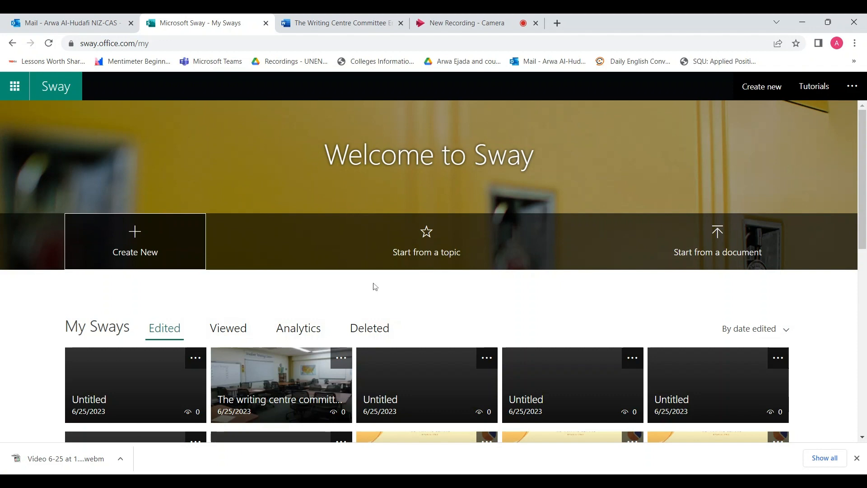
Open the untitled Writing Centre Sway dated 6/24/2023 from My Sways and play it.
scroll(374, 286, "down", 3)
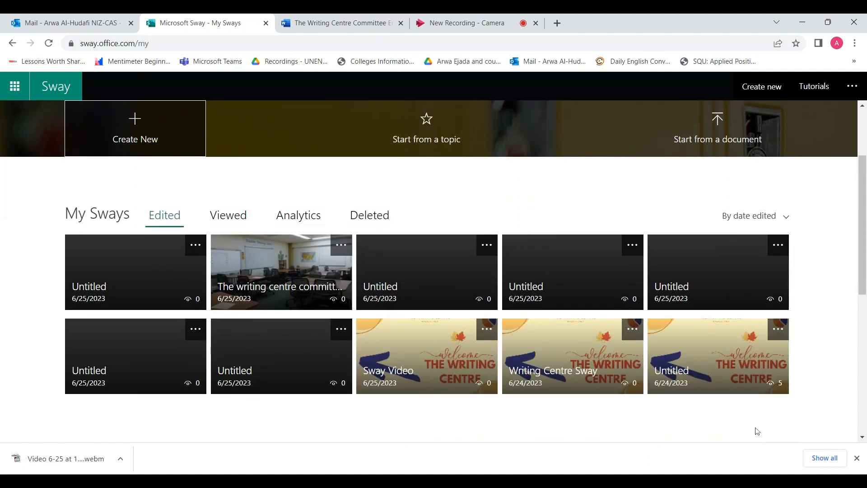
scroll(708, 403, "down", 1)
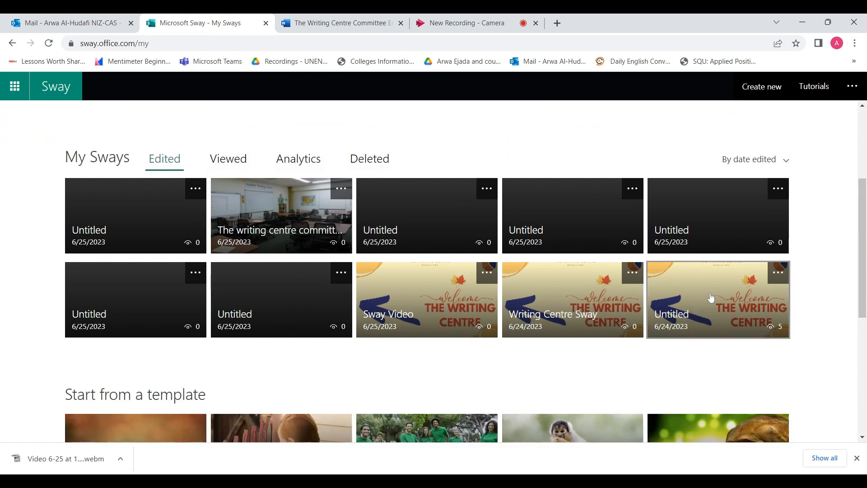
scroll(711, 299, "up", 2)
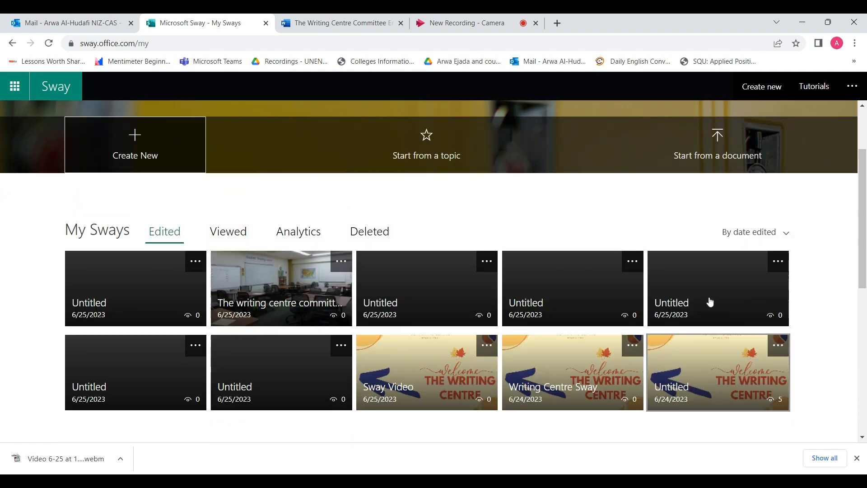
scroll(713, 257, "up", 1)
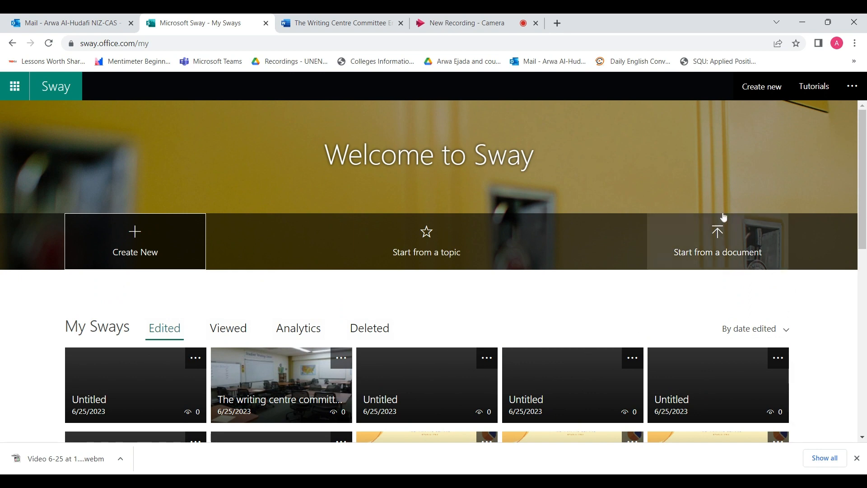
scroll(812, 335, "down", 3)
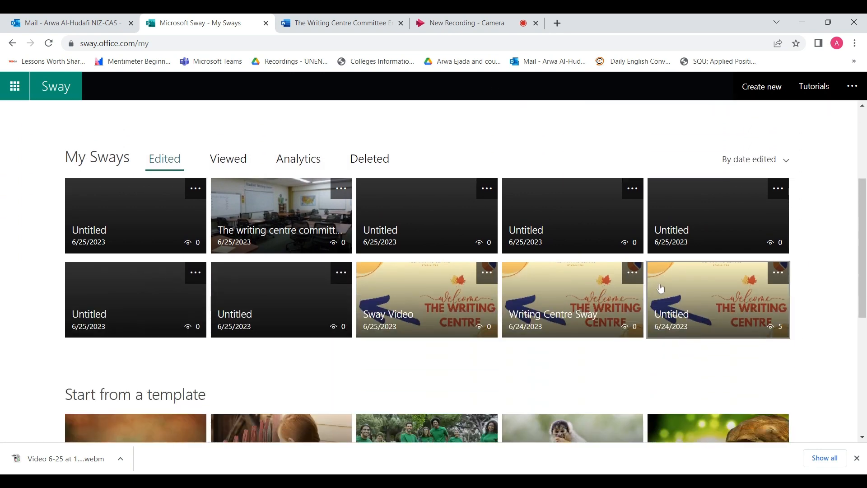
left_click(714, 295)
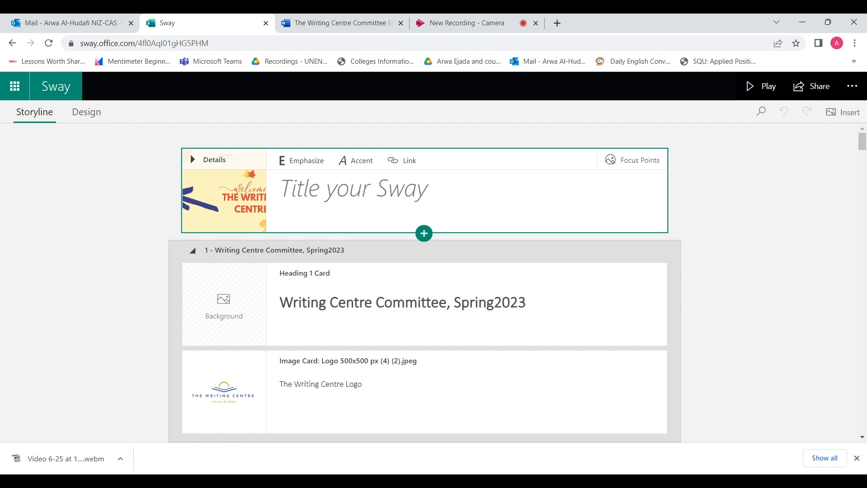
left_click(755, 90)
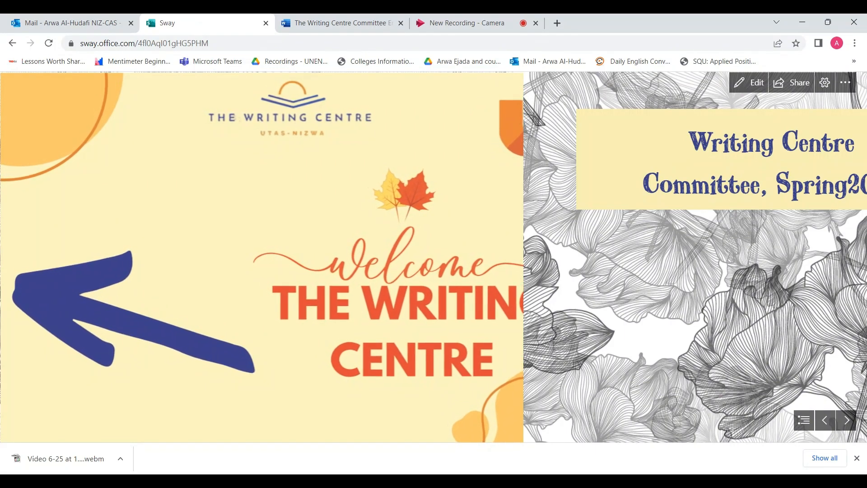
Look over the welcome cover, the Writing Centre Committee, Spring2023 heading and the centre's logo in the played Sway.
scroll(542, 313, "down", 2)
scroll(542, 313, "down", 3)
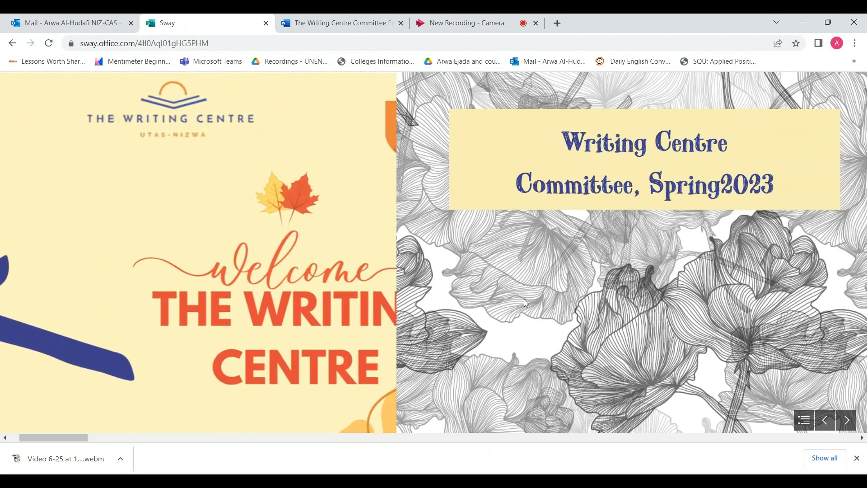
scroll(525, 303, "down", 2)
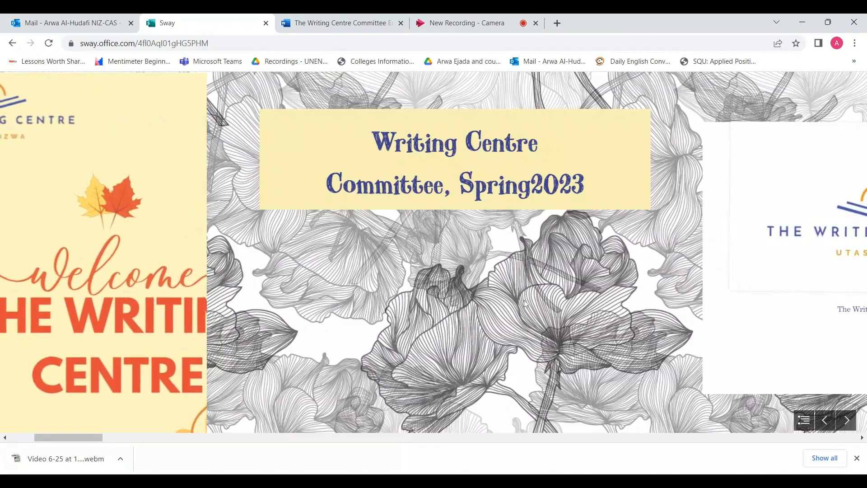
scroll(524, 303, "down", 1)
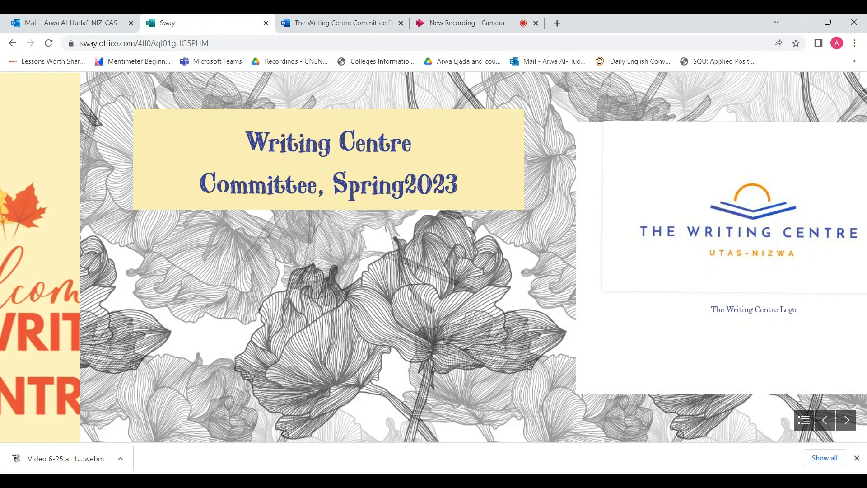
scroll(526, 304, "down", 1)
scroll(526, 304, "down", 10)
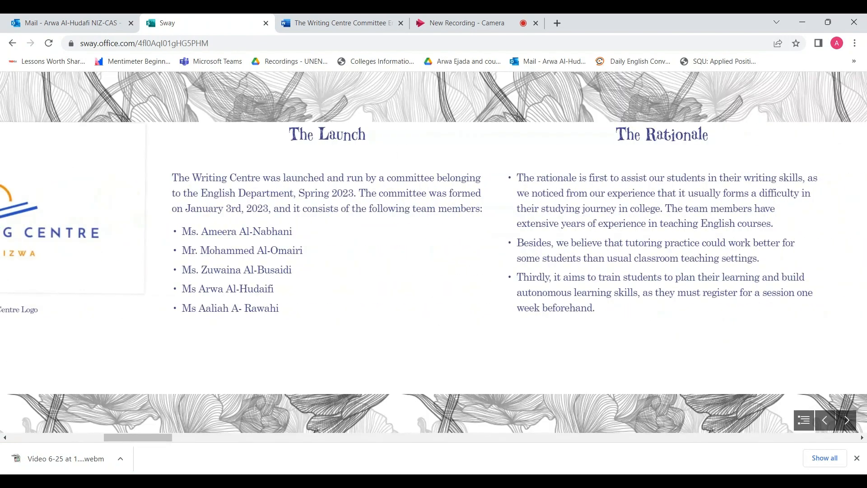
scroll(518, 304, "up", 9)
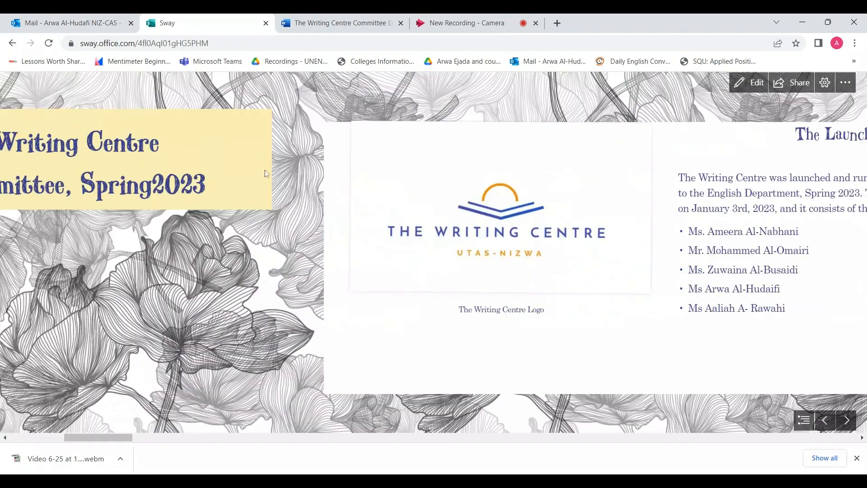
scroll(158, 241, "up", 1)
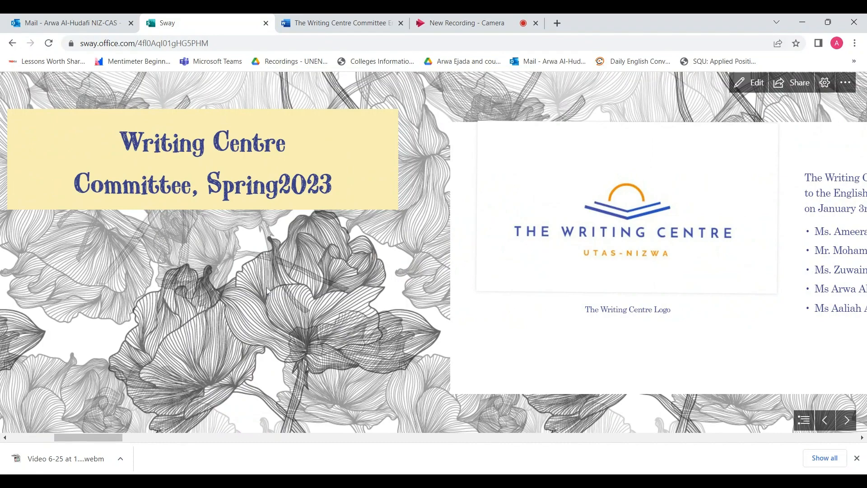
Browse the Launch and Rationale sections and the first Writing Centre poster.
scroll(262, 273, "down", 2)
scroll(262, 271, "down", 5)
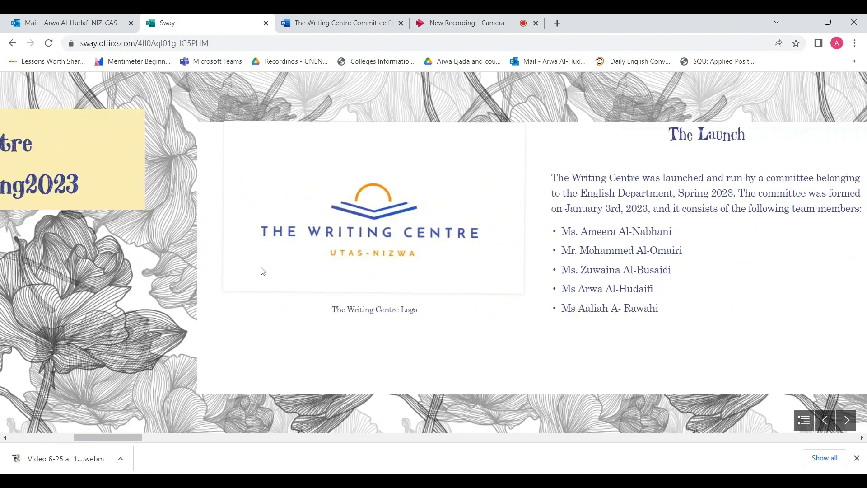
scroll(309, 332, "down", 8)
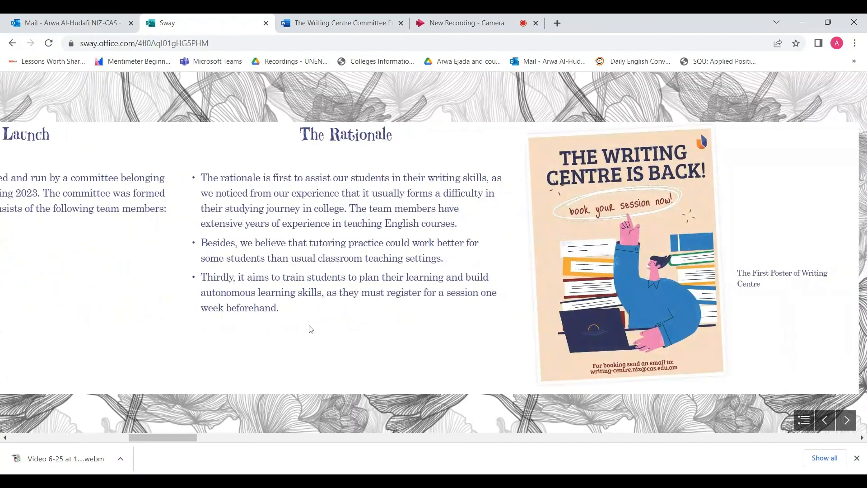
scroll(310, 328, "down", 2)
scroll(312, 325, "down", 2)
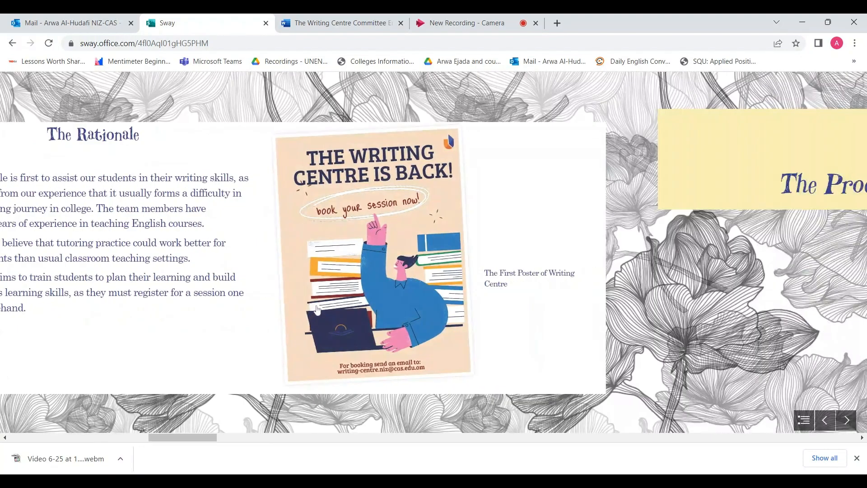
scroll(318, 310, "down", 1)
scroll(317, 310, "down", 1)
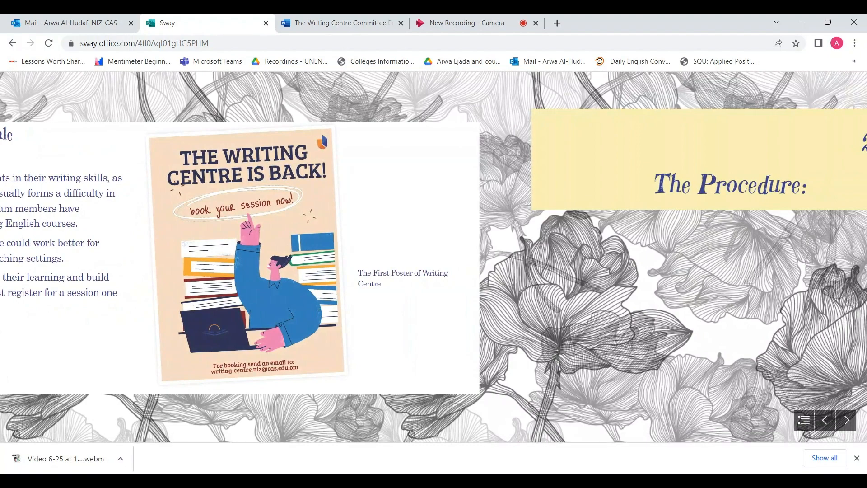
View the Procedure section with its timings poster and the Preparation process section.
scroll(315, 306, "down", 6)
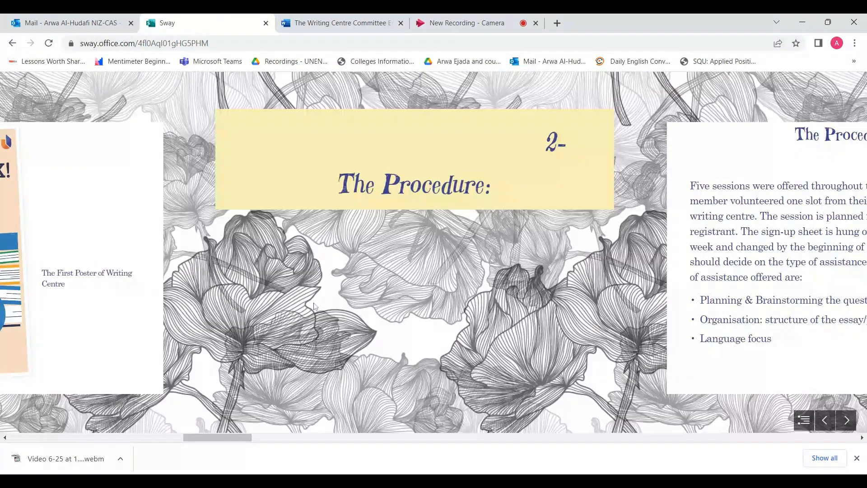
scroll(315, 307, "down", 9)
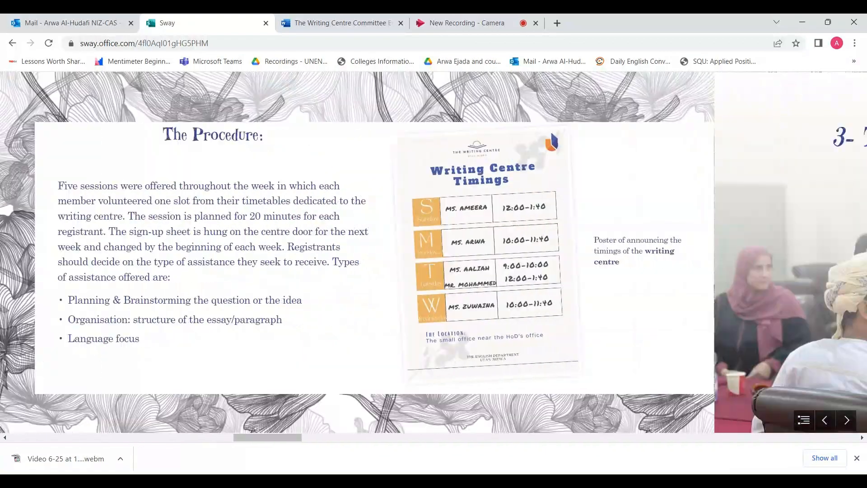
scroll(314, 307, "down", 4)
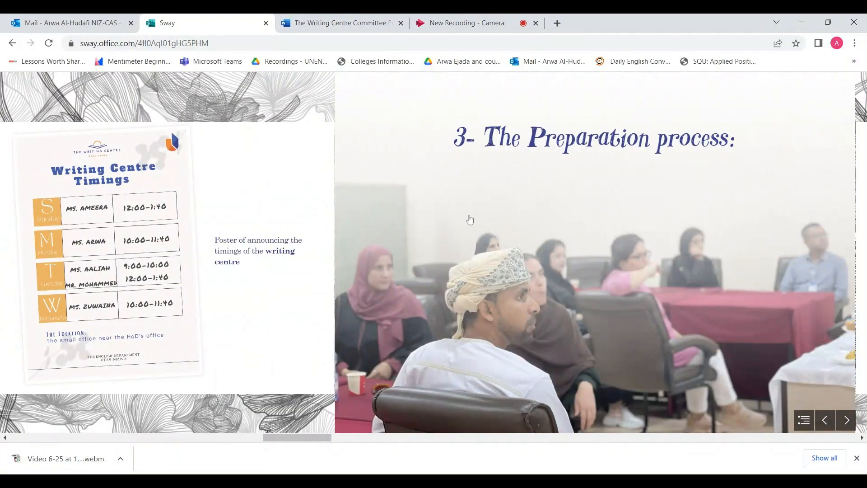
scroll(515, 298, "up", 4)
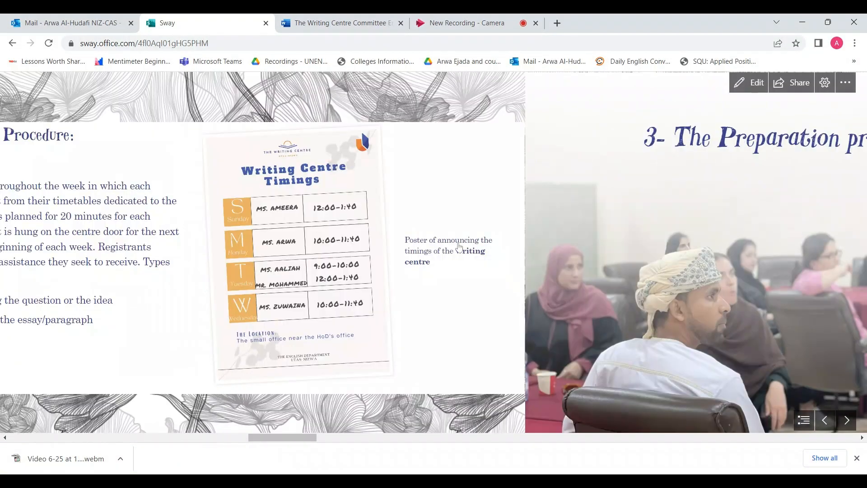
scroll(468, 248, "down", 4)
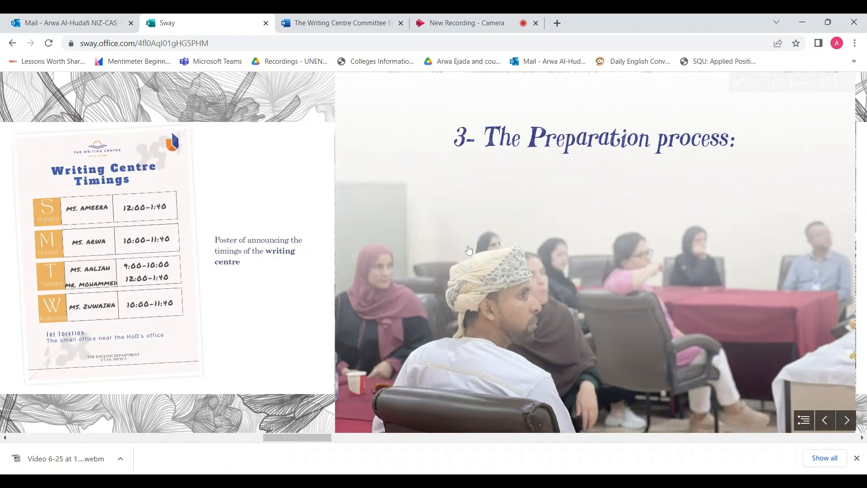
scroll(469, 251, "down", 4)
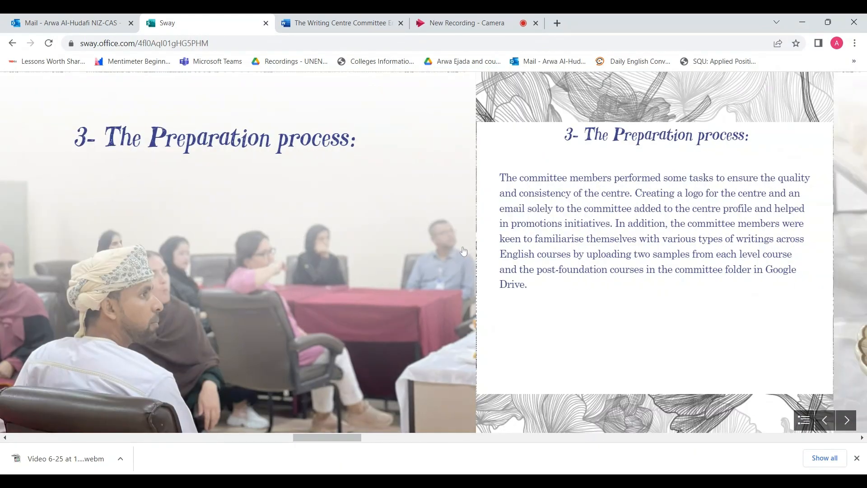
scroll(464, 251, "down", 10)
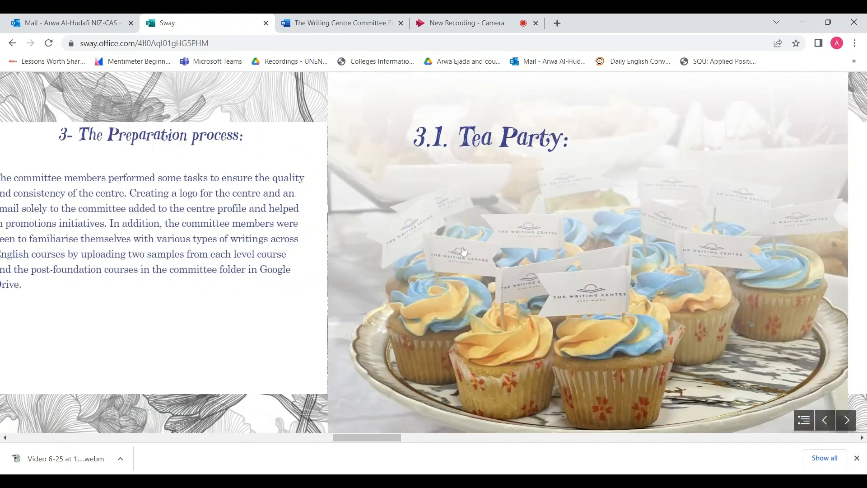
Flip through the photos in the Tea Party section's image stack.
scroll(463, 251, "down", 2)
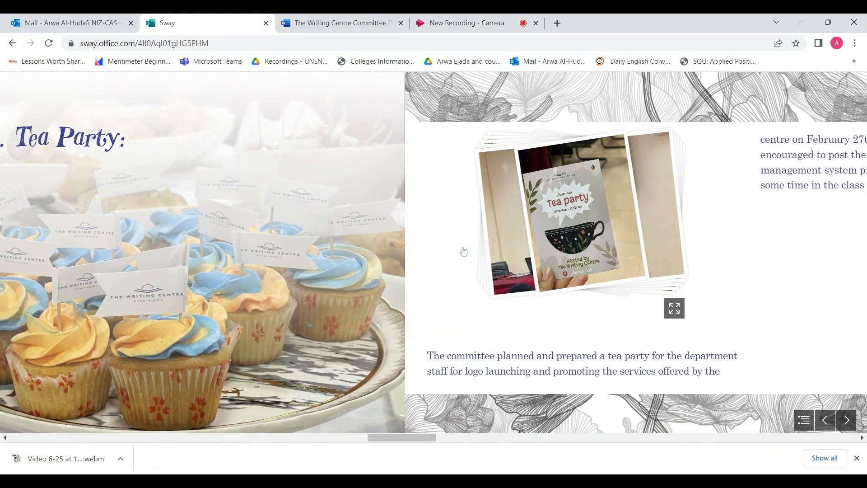
left_click(570, 236)
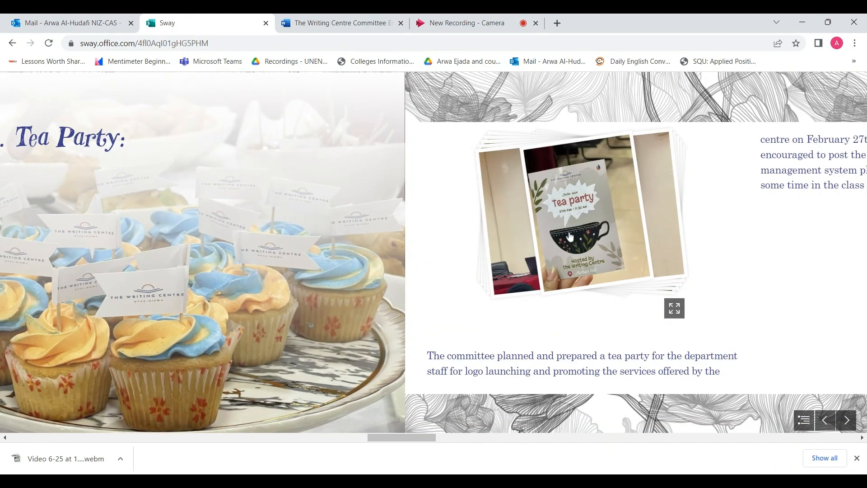
left_click(570, 238)
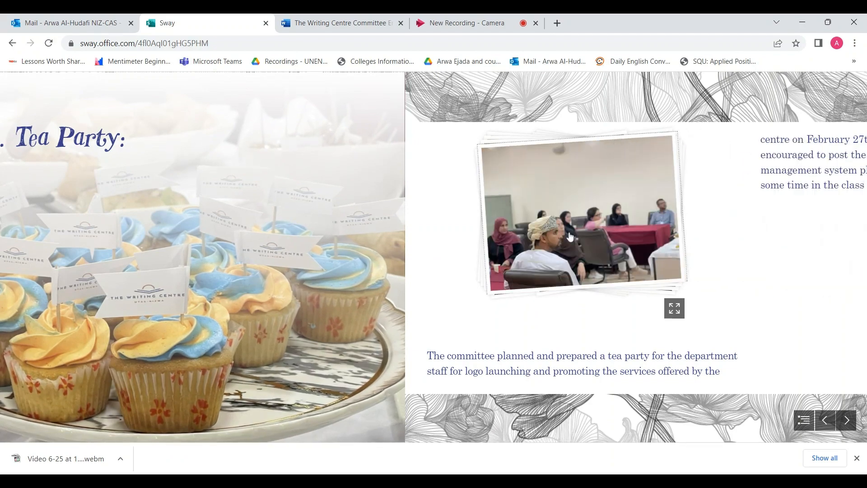
left_click(564, 243)
scroll(565, 242, "up", 2)
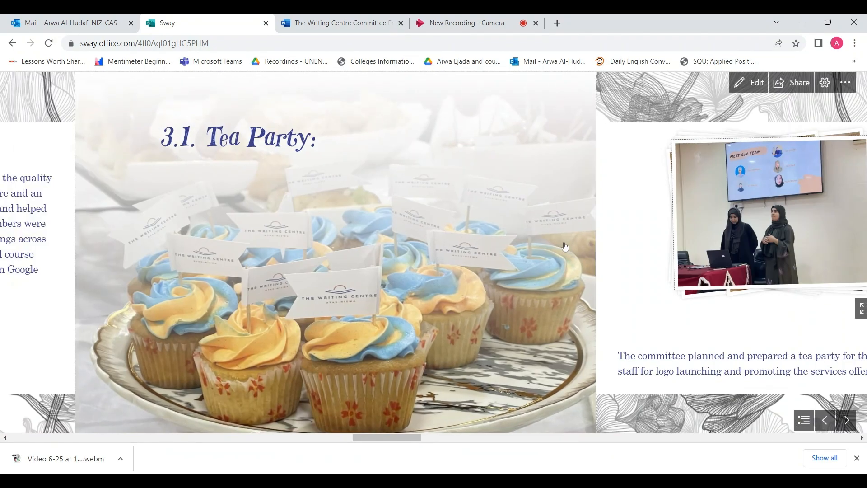
Play the video embedded after the Tea Party text briefly and pause it.
scroll(562, 252, "down", 4)
scroll(561, 266, "down", 5)
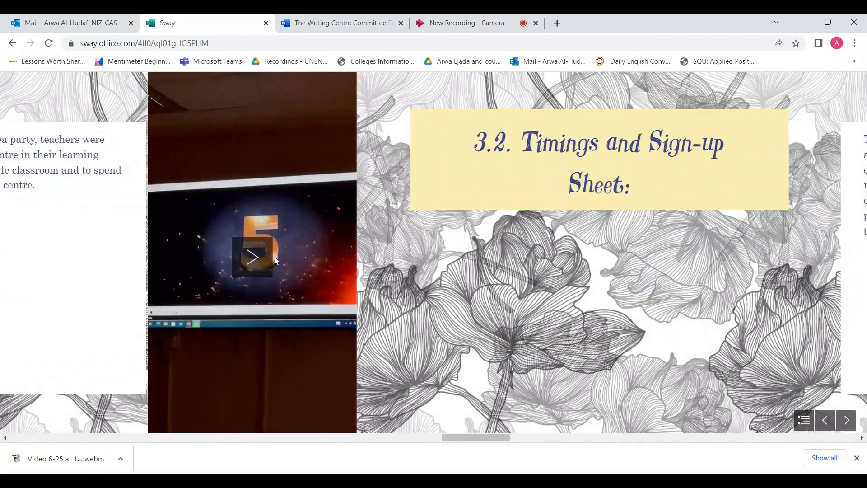
left_click(262, 261)
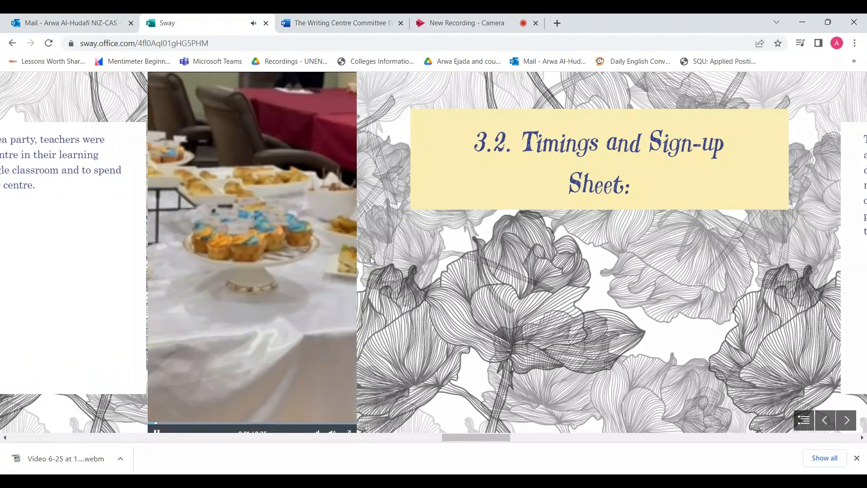
scroll(196, 370, "down", 1)
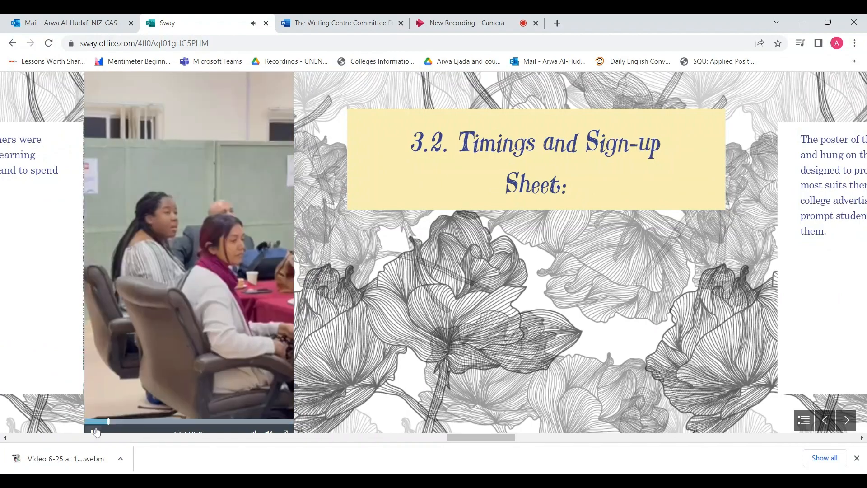
left_click(94, 432)
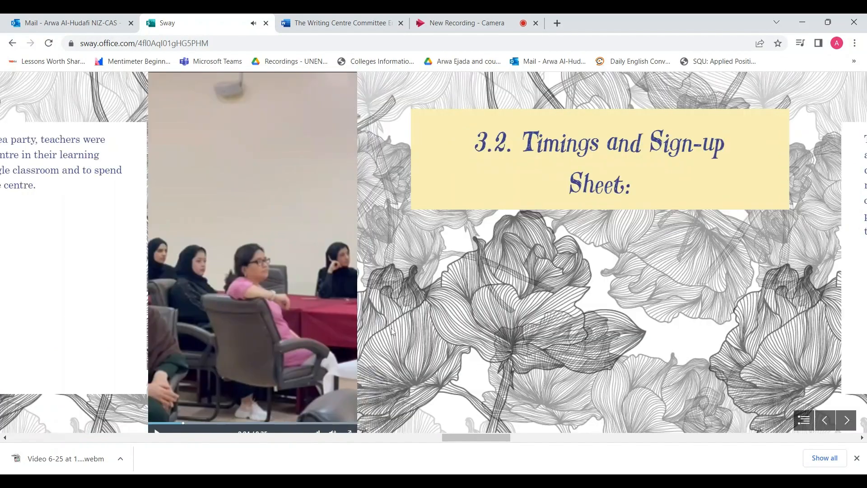
View the Timings and Sign-up Sheet section, and return to the Sway's Storyline editor.
scroll(391, 331, "down", 1)
scroll(391, 331, "down", 5)
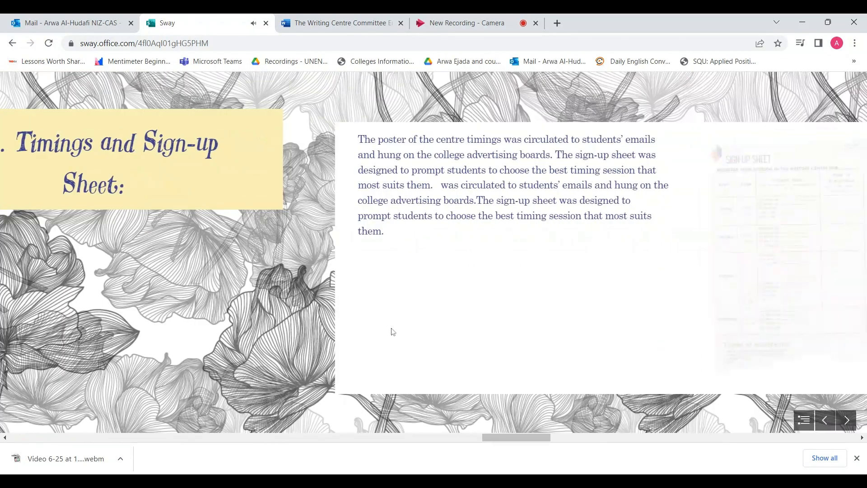
scroll(393, 332, "down", 2)
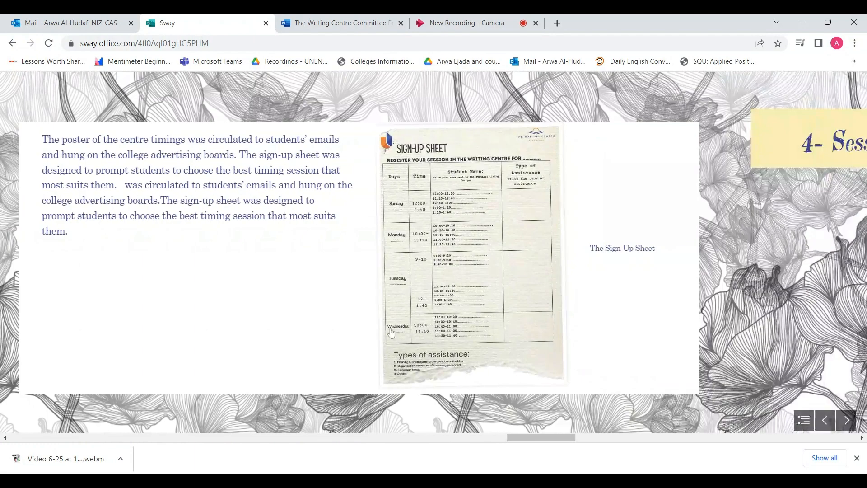
left_click(16, 47)
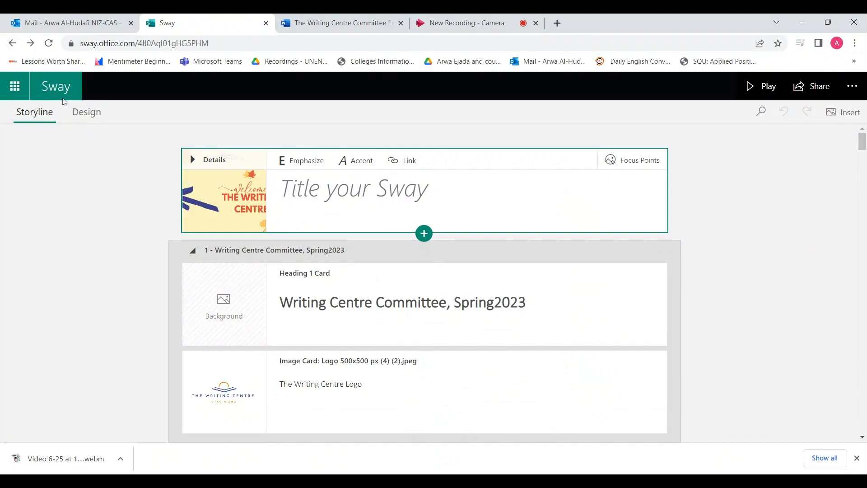
Return to the Sway home page, switch to the Outlook mailbox and open Sway from the full Microsoft 365 app list.
left_click(53, 86)
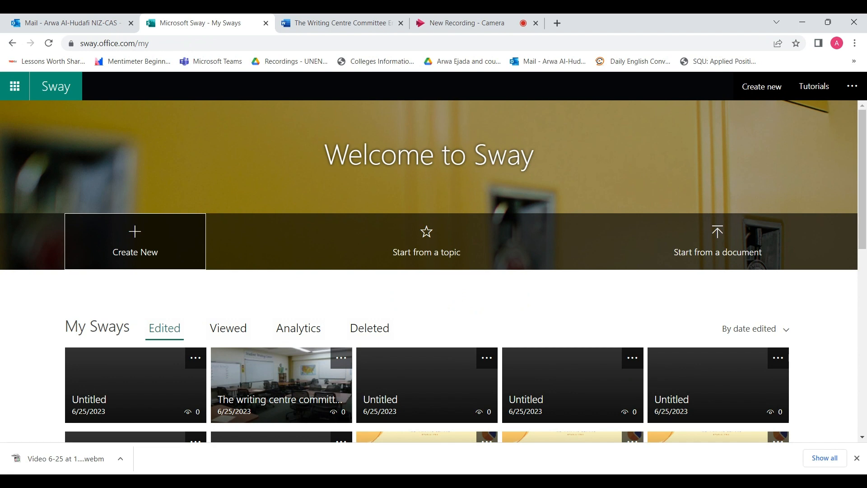
left_click(81, 25)
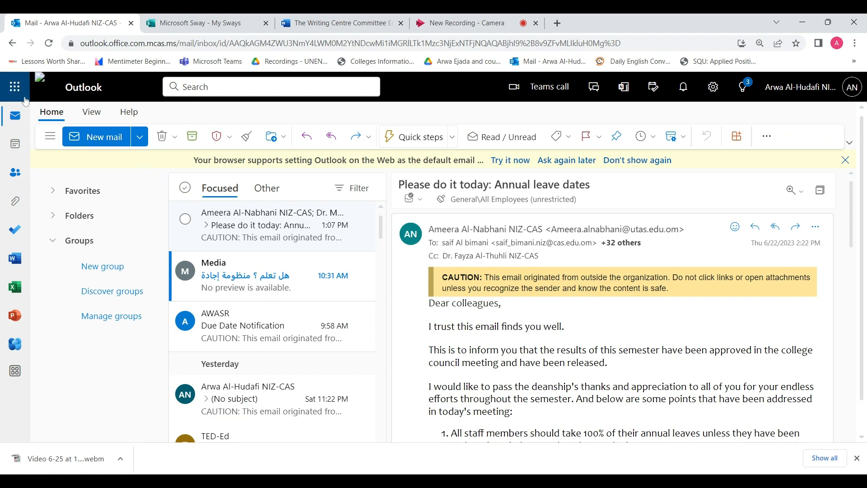
left_click(15, 87)
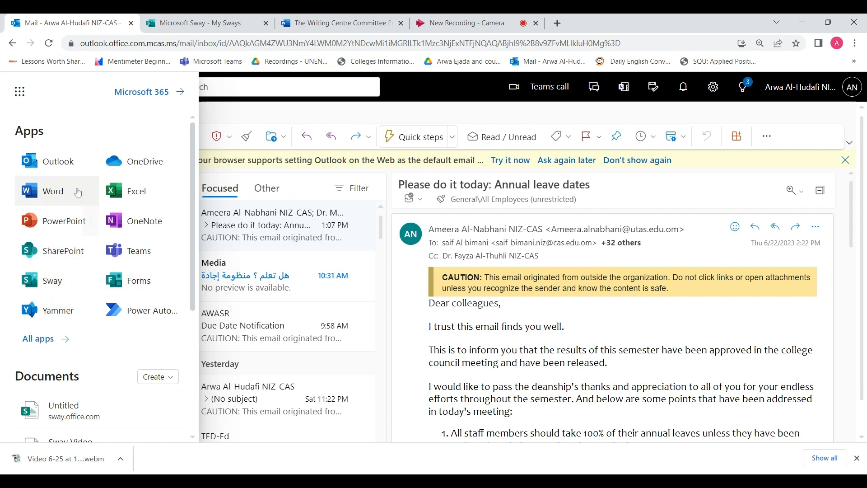
left_click(38, 346)
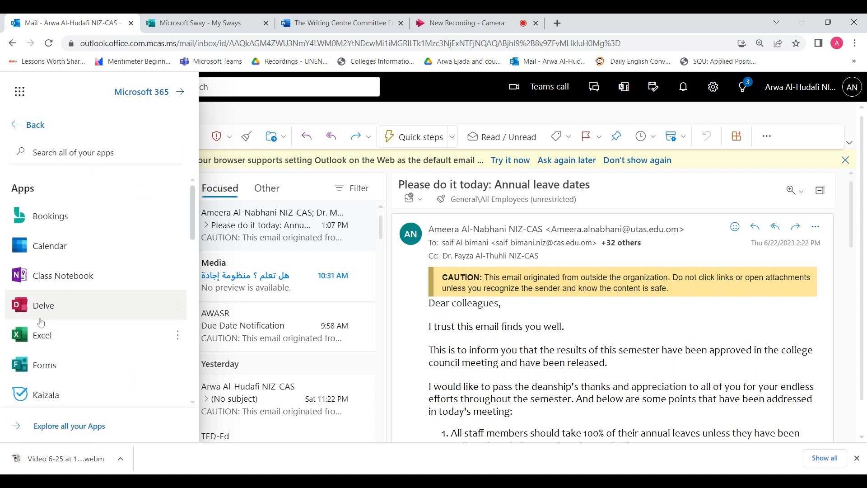
scroll(41, 316, "down", 5)
scroll(42, 321, "down", 9)
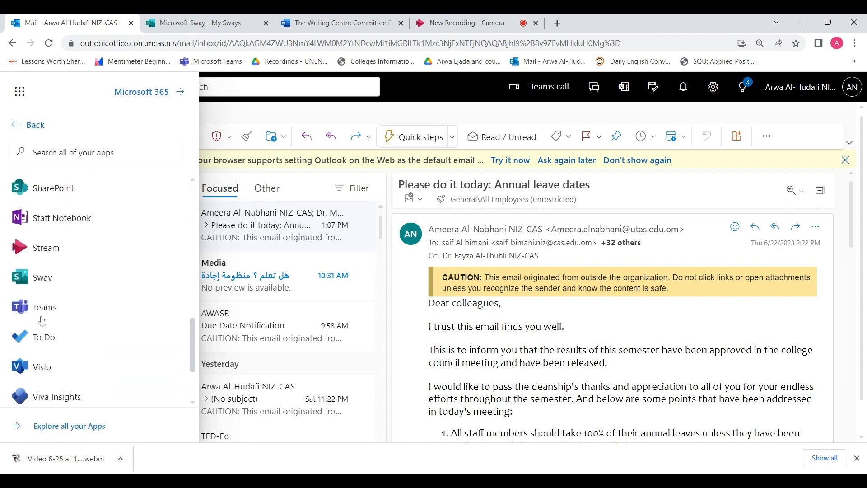
scroll(42, 322, "up", 2)
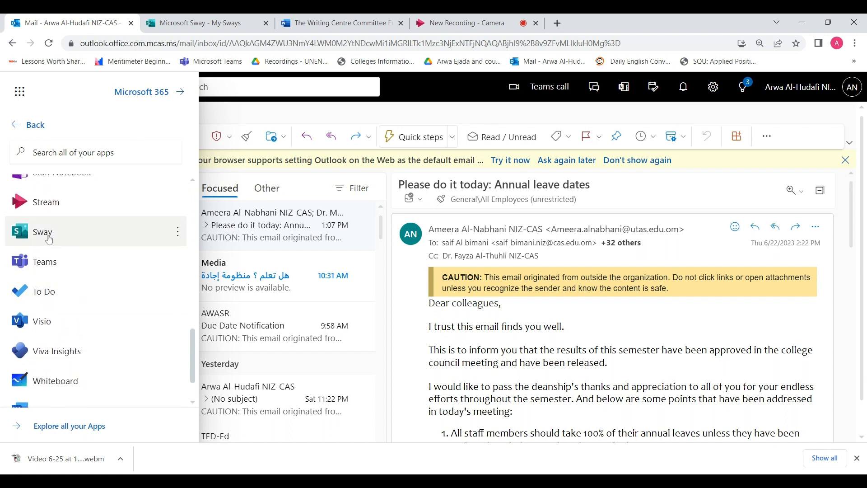
left_click(50, 240)
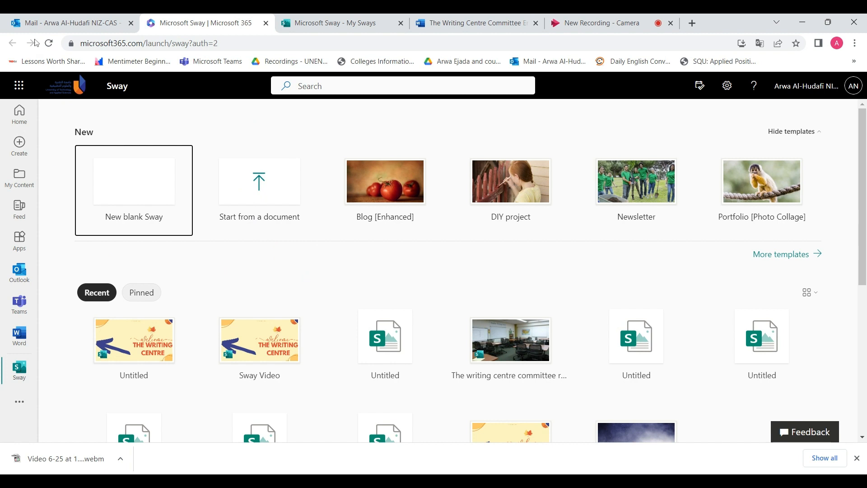
Look through the recent and featured Sways on the start page and open the page with all Sways.
scroll(483, 259, "down", 1)
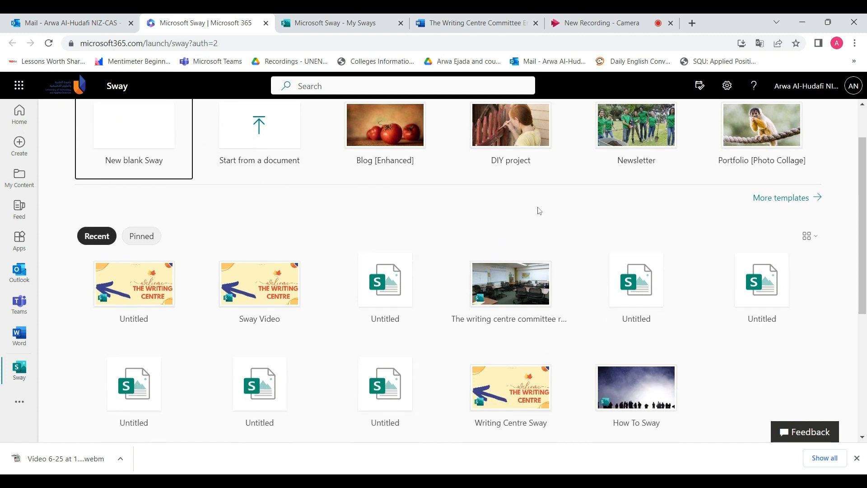
scroll(538, 212, "down", 3)
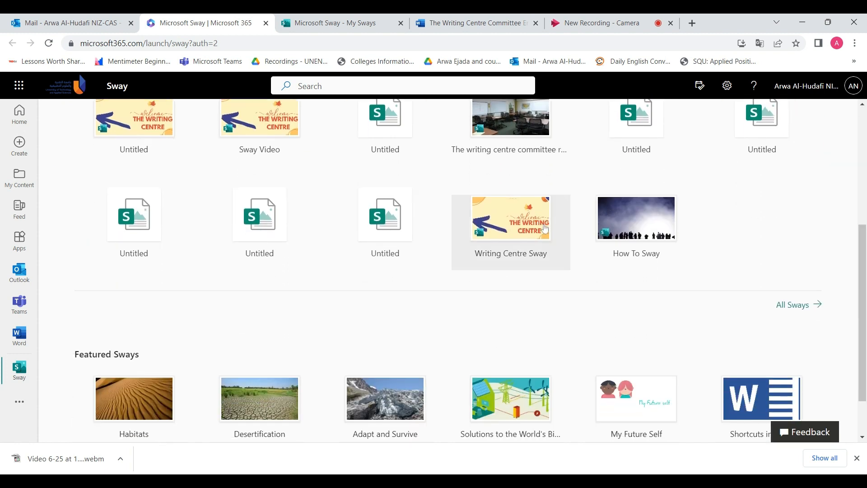
left_click(796, 310)
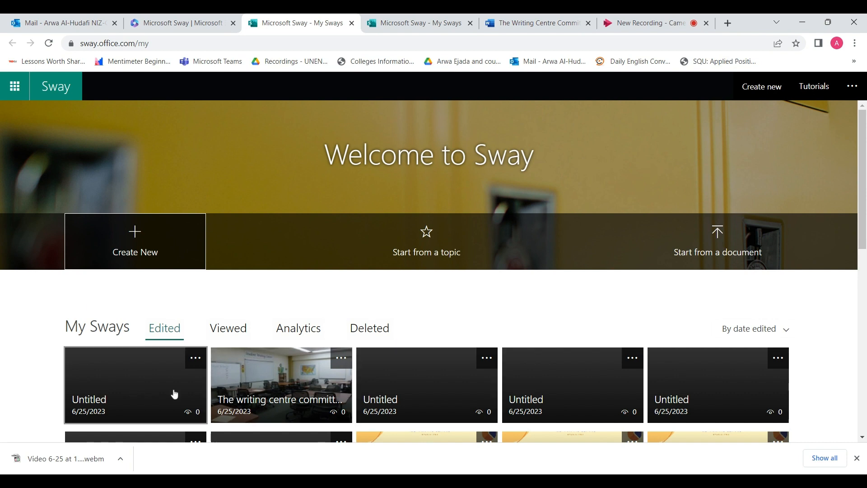
View the Edited, Viewed and Analytics lists under My Sways.
scroll(175, 386, "down", 1)
scroll(176, 385, "down", 1)
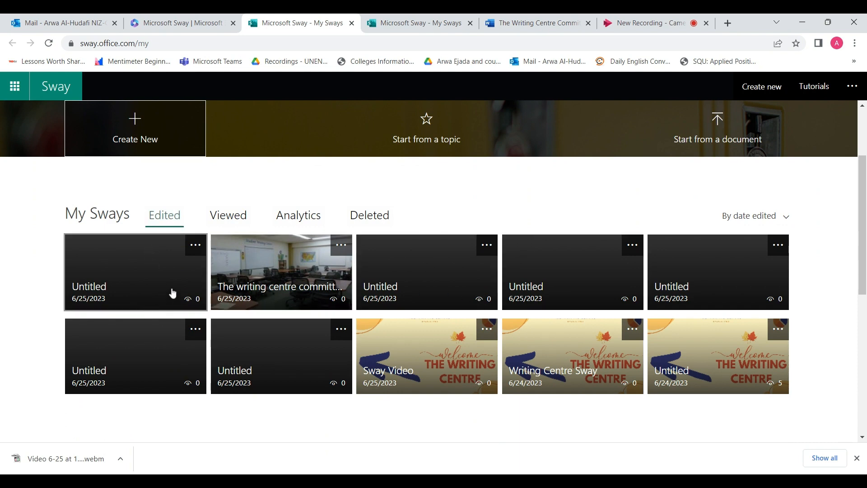
left_click(228, 227)
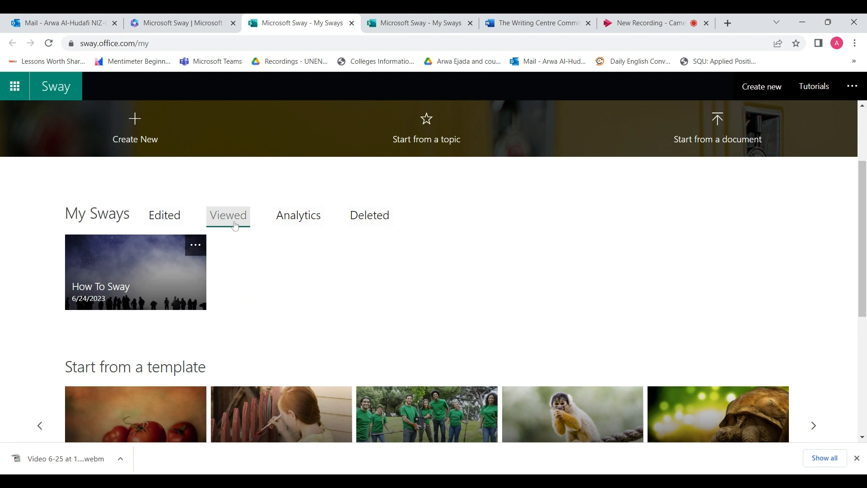
left_click(293, 226)
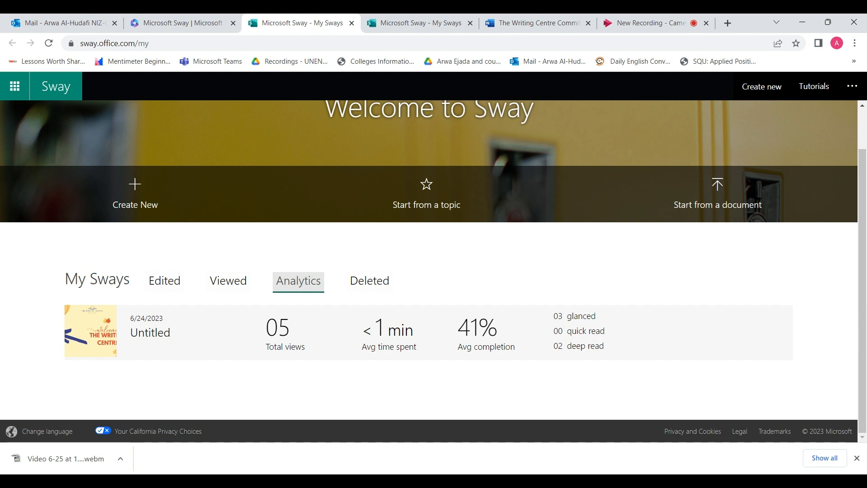
Create a new blank Sway and title it "Writing Centre Report,2023".
left_click(145, 200)
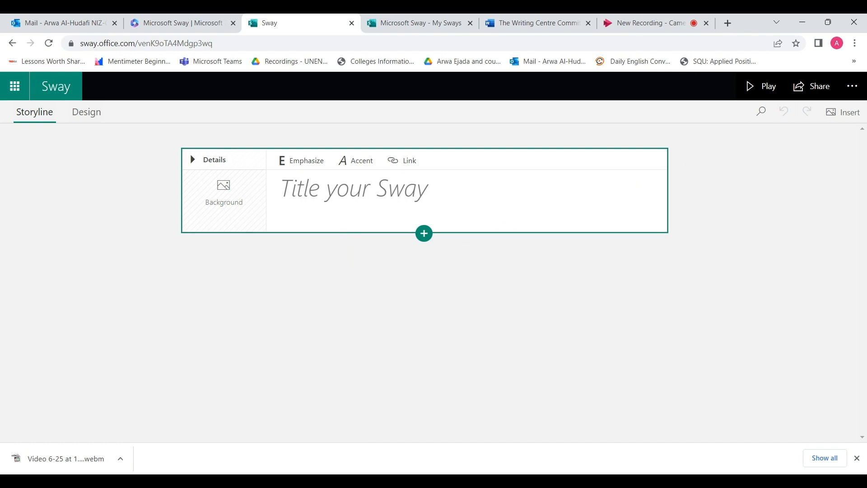
left_click(354, 189)
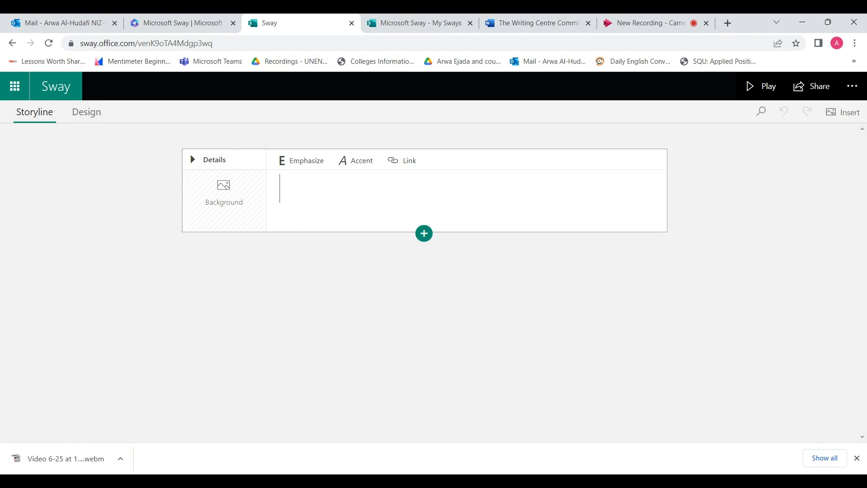
type("Writin")
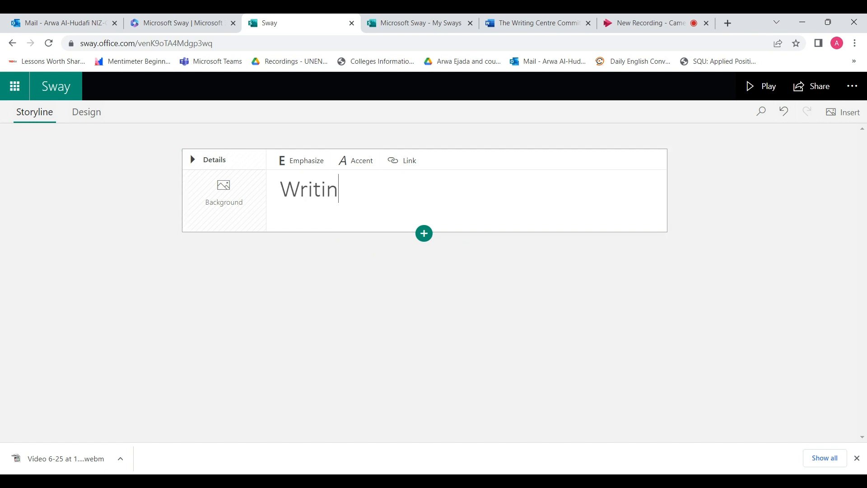
type("g Cent")
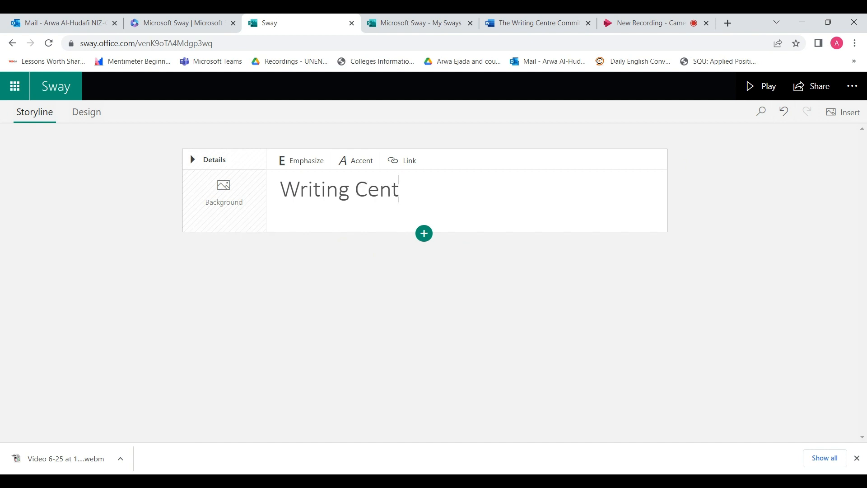
type("re Report")
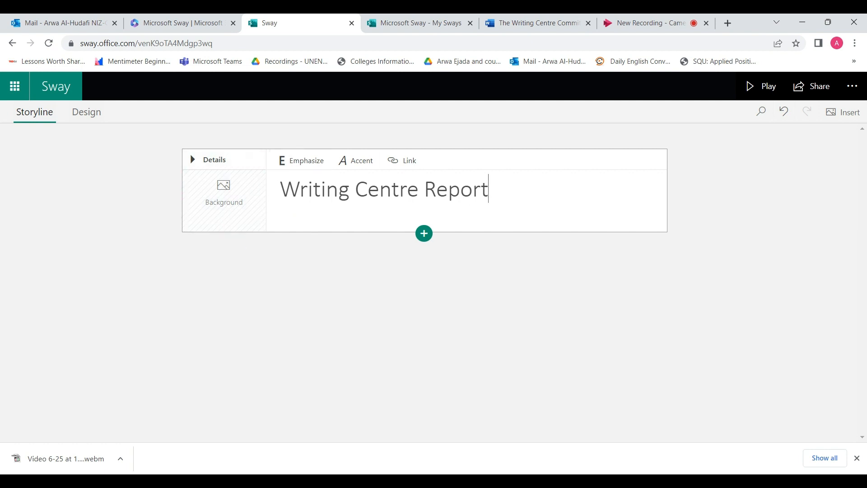
type(",2023")
Try the Emphasize and Accent formatting on "Writing Centre" in the title and remove both.
left_click_drag(280, 189, 418, 189)
left_click(298, 161)
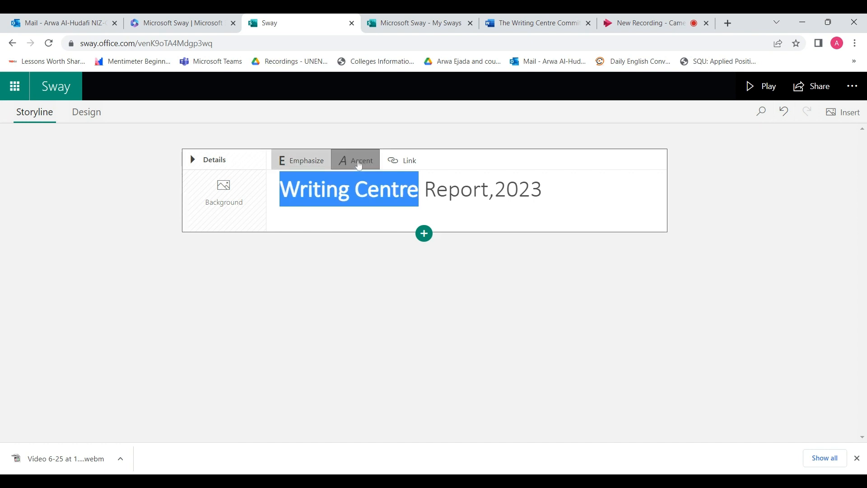
left_click(359, 161)
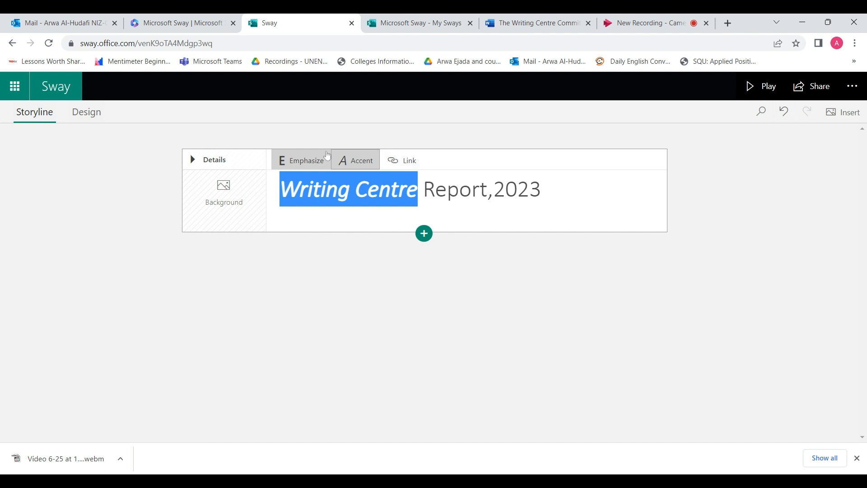
left_click(354, 162)
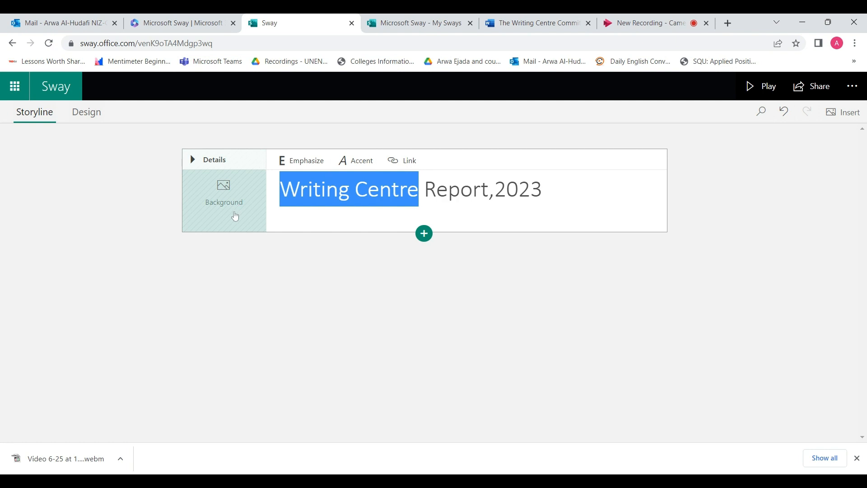
Search the image sources for "Writing centre", set the empty classroom photo as the title card's background and preview it in Design view.
left_click(235, 216)
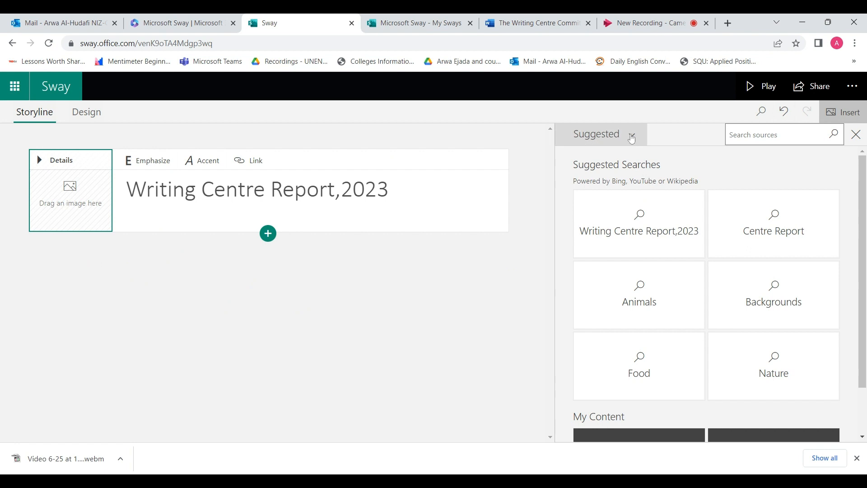
left_click(631, 135)
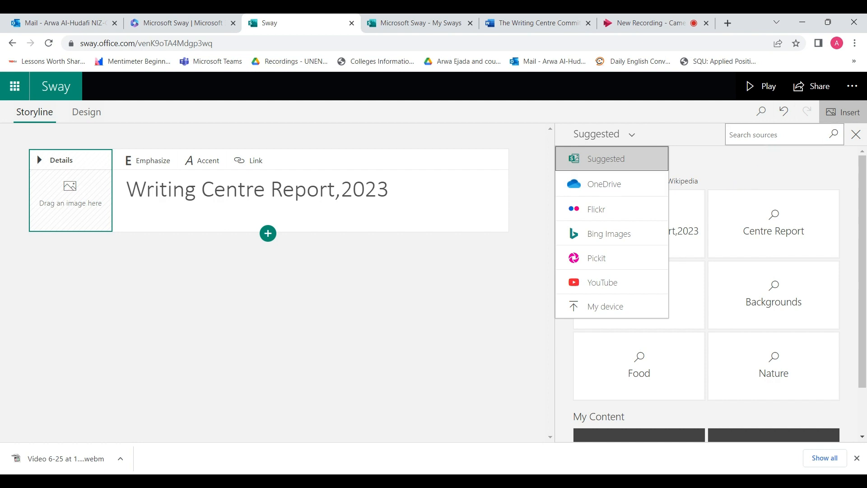
left_click(778, 135)
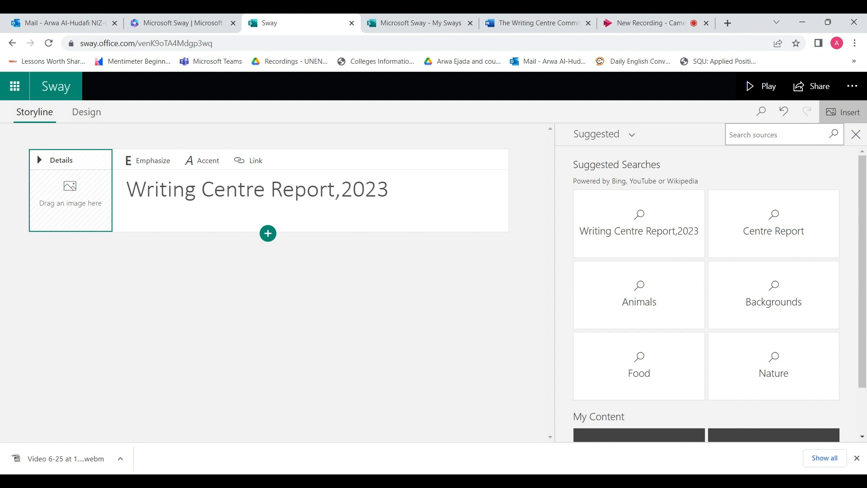
type("Writing centre")
key("Return")
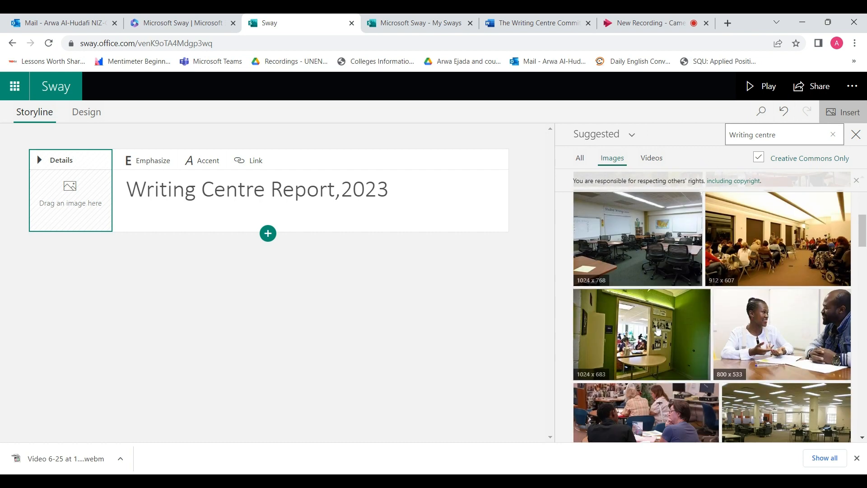
left_click(638, 311)
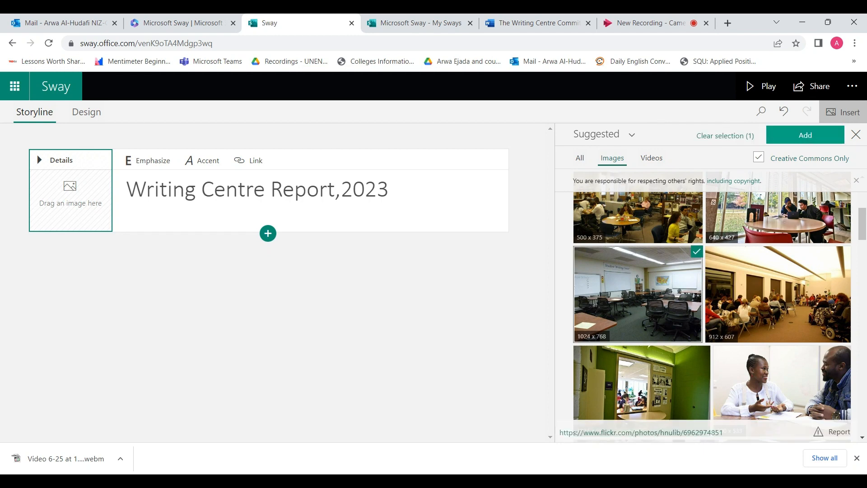
left_click(805, 135)
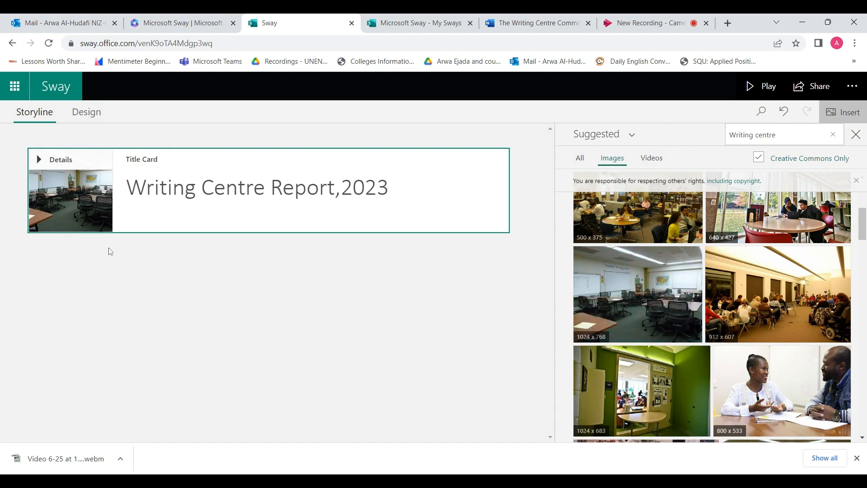
left_click(87, 113)
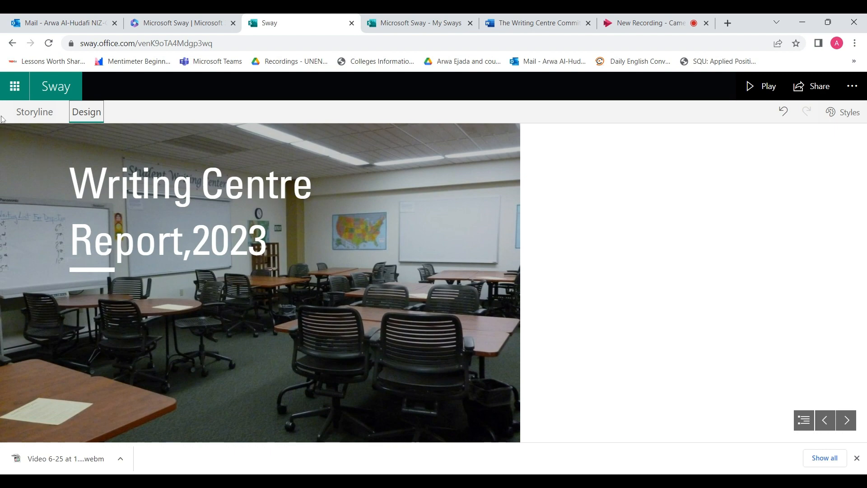
left_click(12, 43)
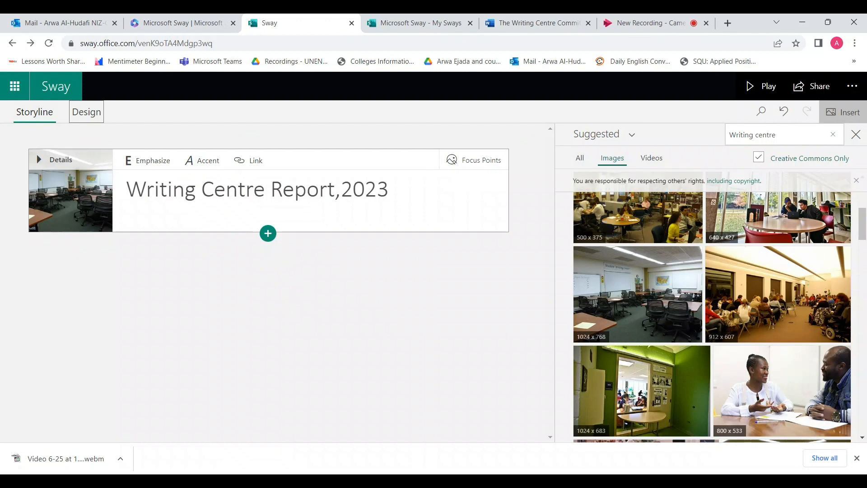
Review the Text, Media and Group card types and add a Text card below the title card.
left_click(269, 235)
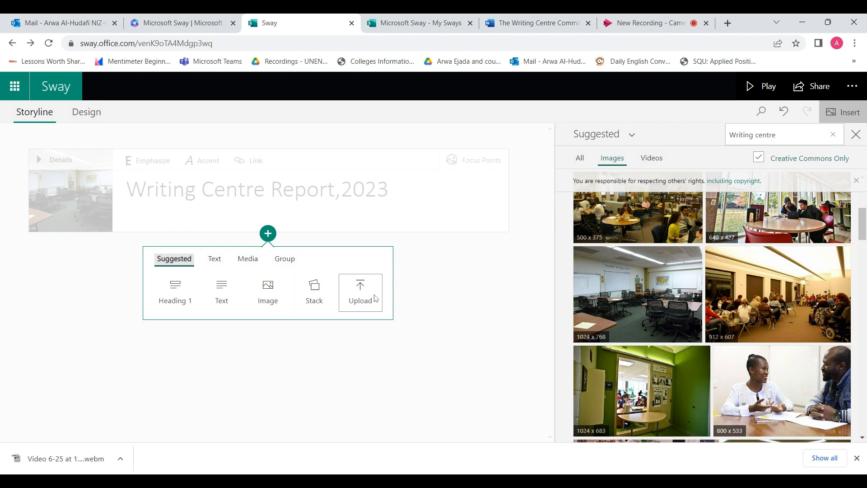
left_click(215, 264)
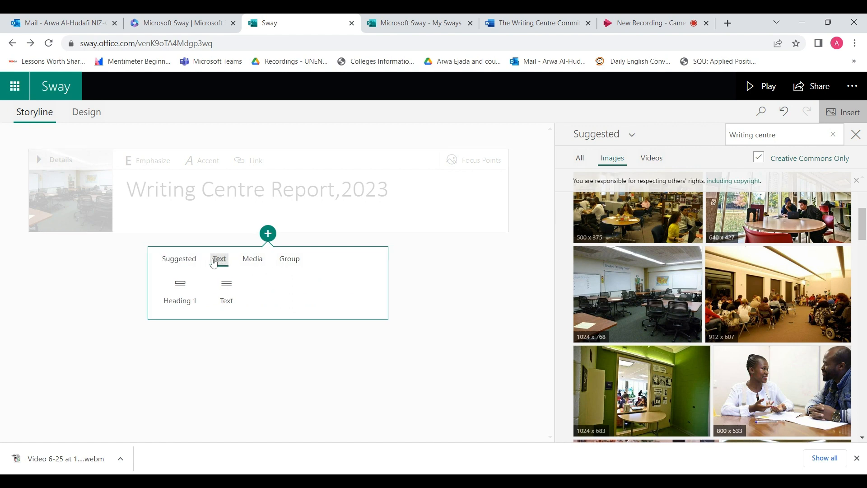
left_click(250, 262)
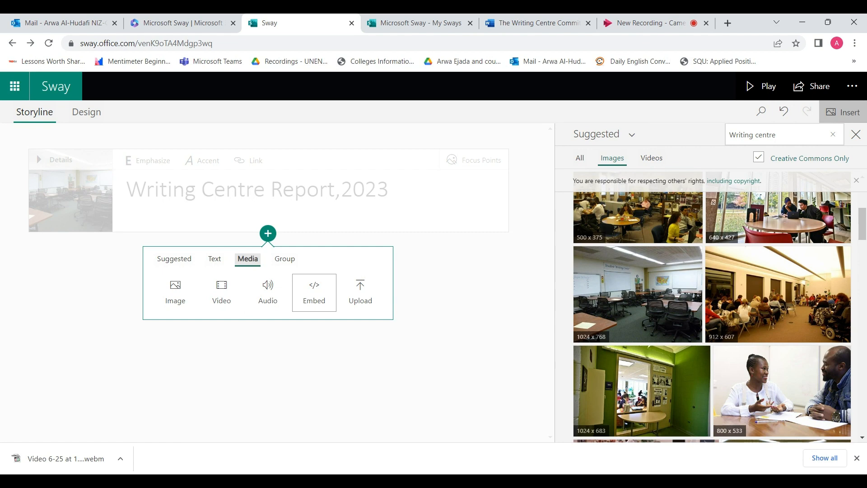
left_click(289, 264)
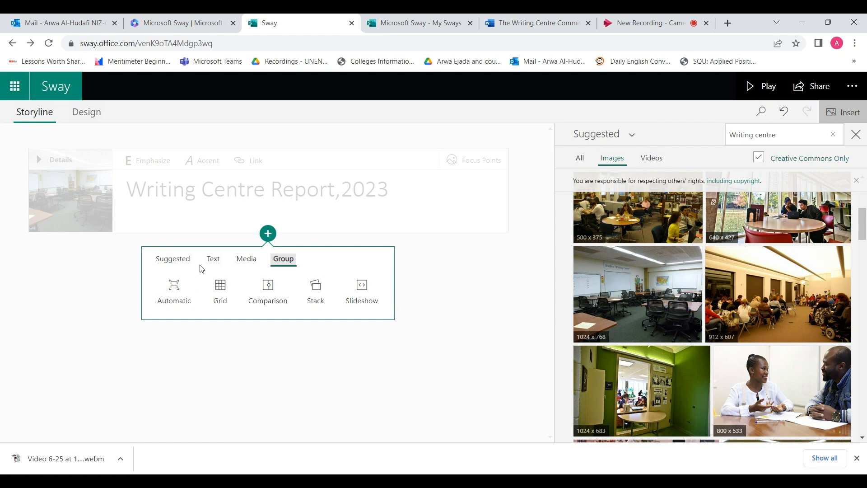
left_click(215, 258)
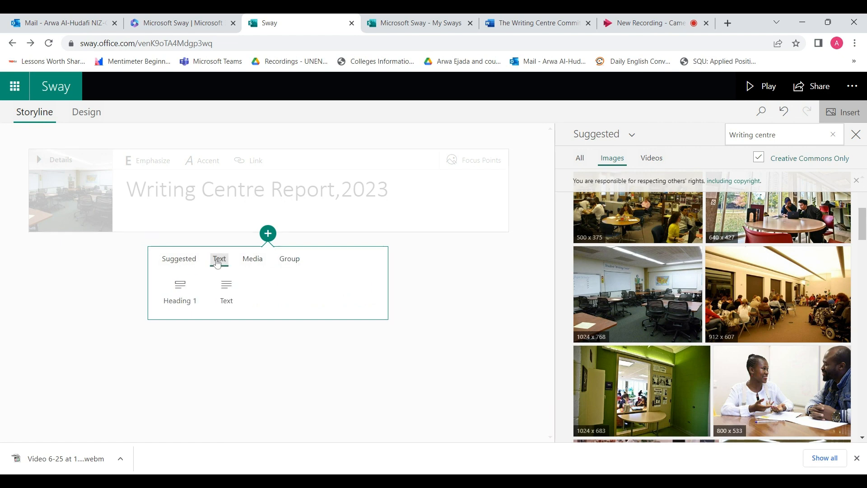
left_click(220, 290)
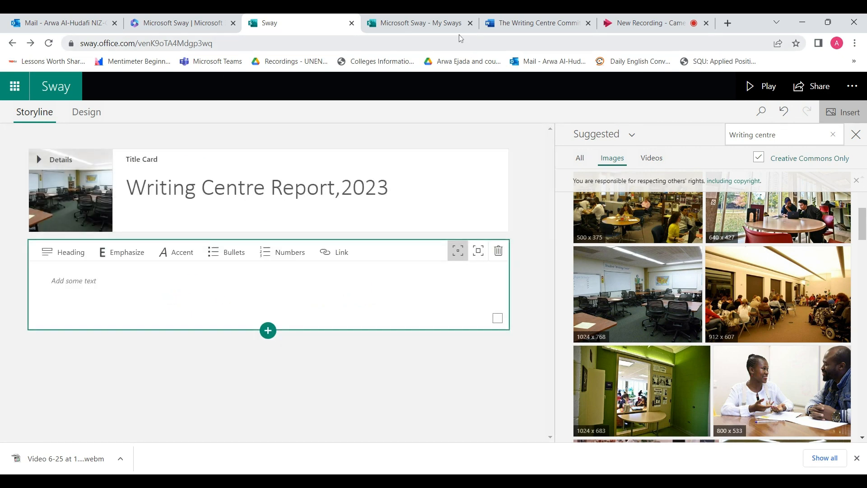
Copy the section "1- The launch and the rationale" from the Word end-of-semester report and paste it into the Sway text card.
left_click(520, 22)
scroll(429, 285, "down", 10)
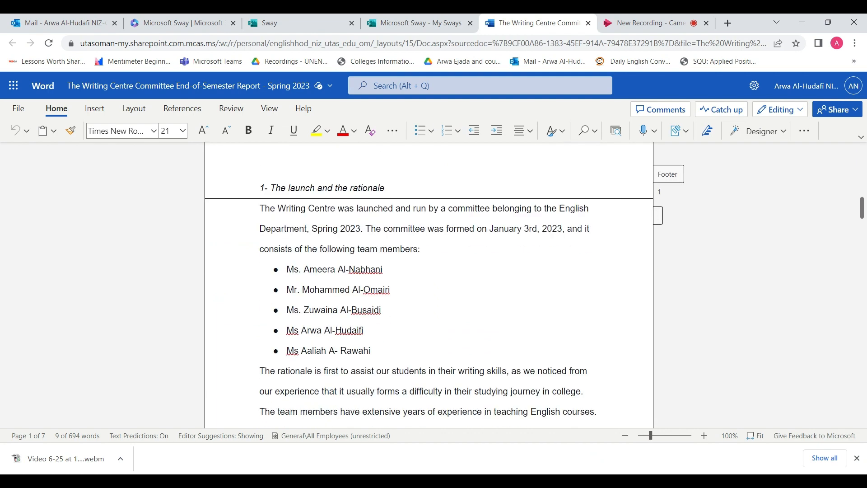
scroll(235, 237, "down", 1)
scroll(235, 237, "up", 1)
left_click_drag(258, 188, 357, 289)
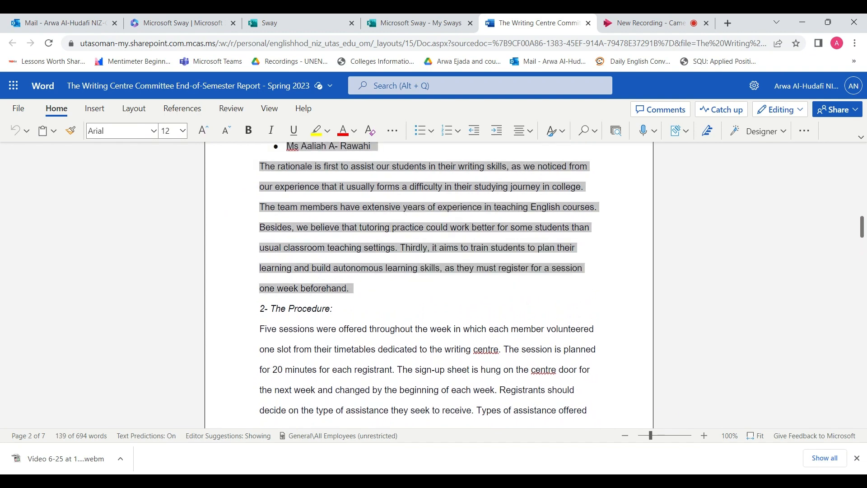
left_click(300, 23)
left_click(153, 271)
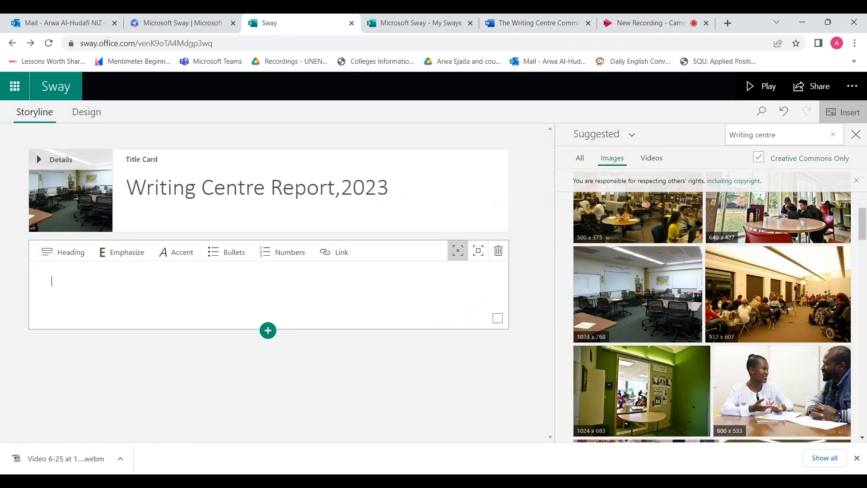
key("ctrl+v")
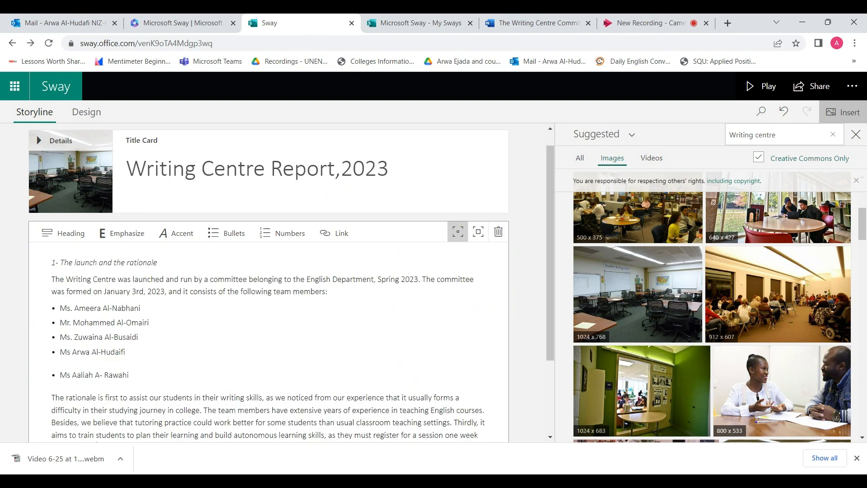
scroll(269, 285, "up", 1)
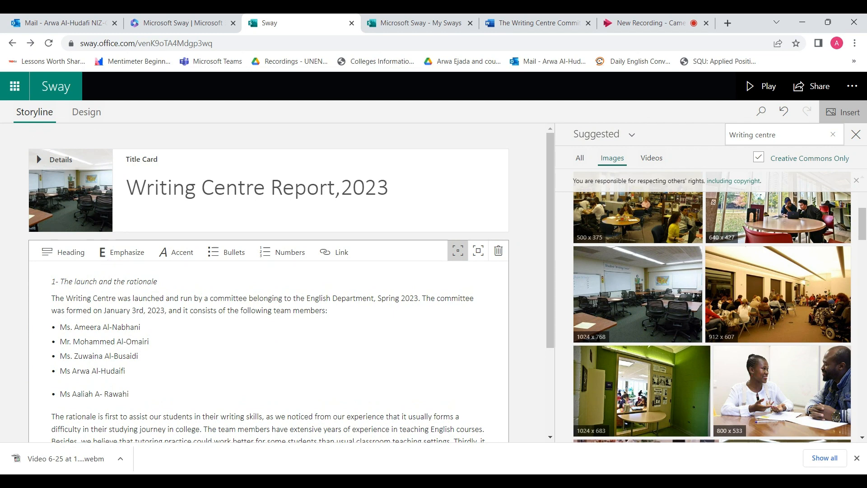
Apply Emphasize formatting to the "1- The launch and the rationale" line in the text card.
triple_click(120, 274)
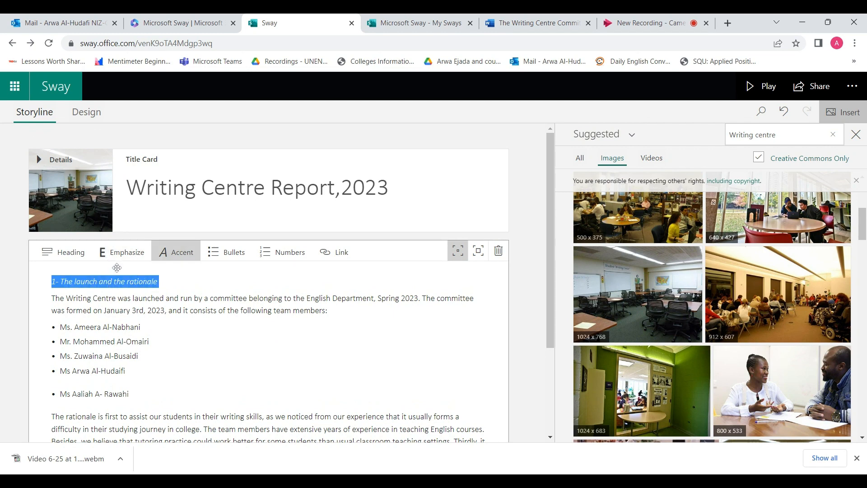
left_click(122, 252)
scroll(268, 287, "down", 1)
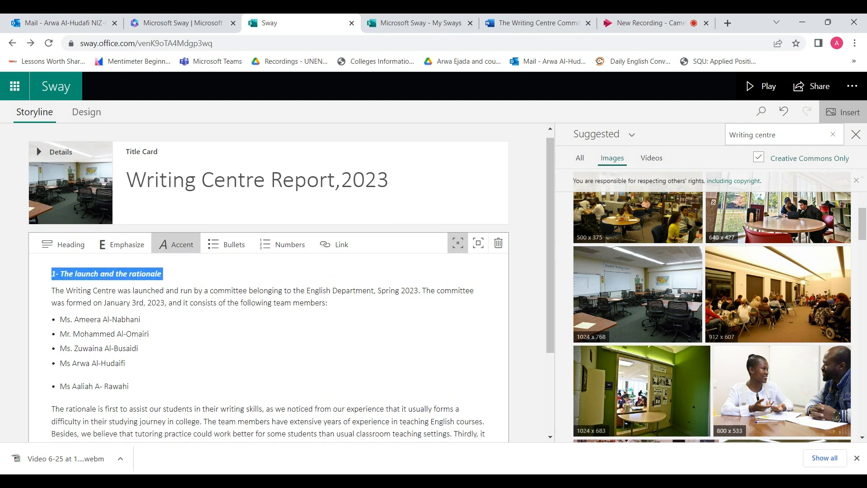
Try the stronger emphasis level on the whole text card and return it to the lowest level.
scroll(269, 289, "down", 2)
scroll(269, 289, "up", 2)
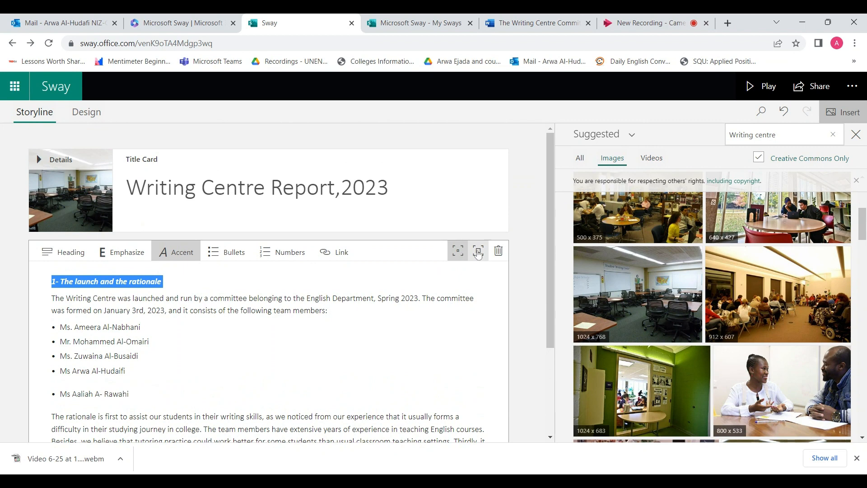
left_click(479, 253)
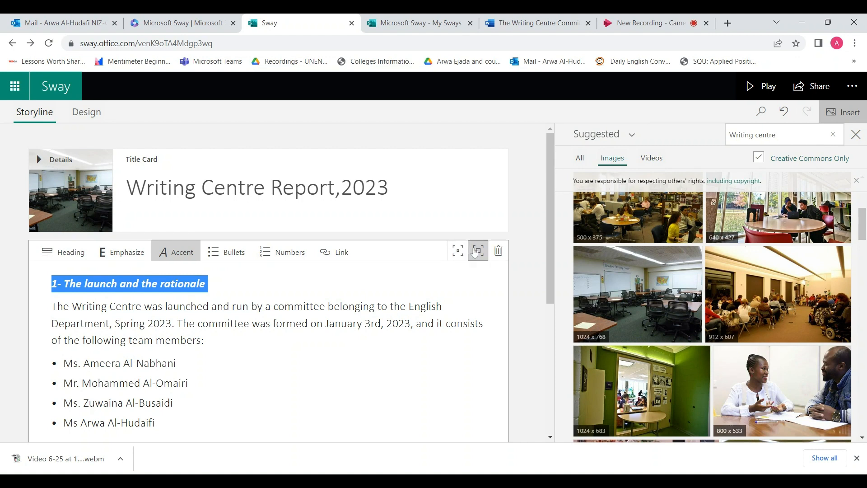
left_click(458, 251)
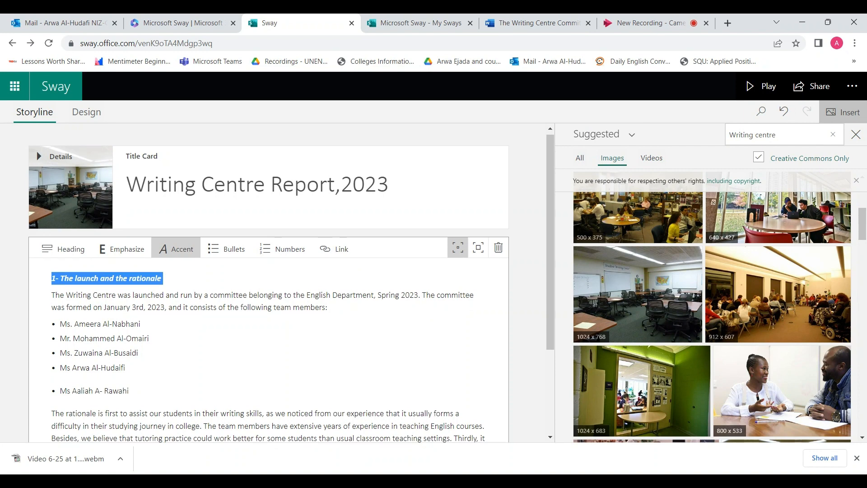
Review the pasted text, select the whole text card and deselect it again.
scroll(269, 285, "down", 2)
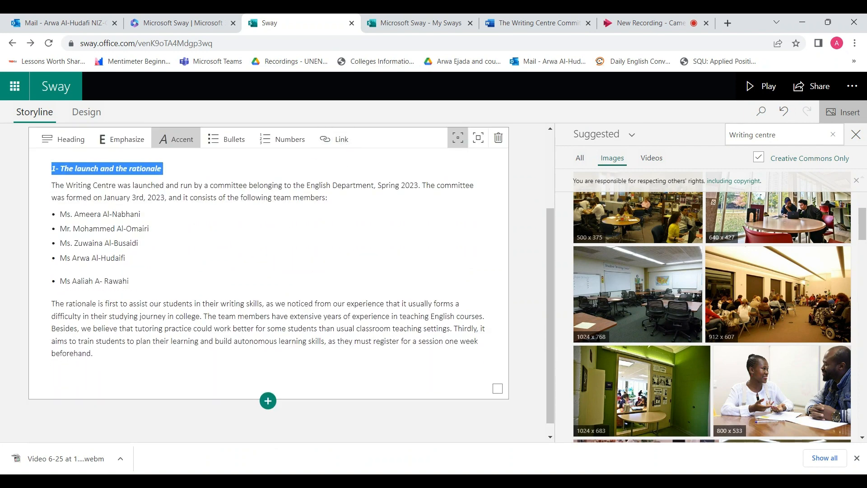
scroll(273, 406, "up", 1)
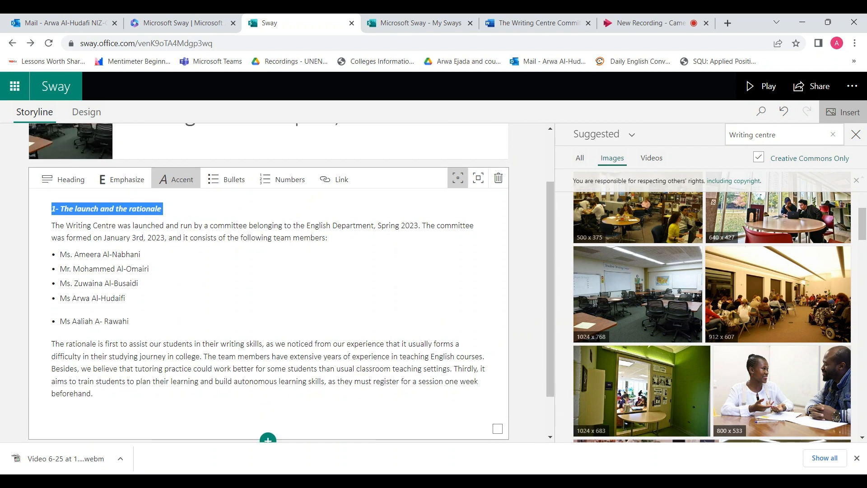
scroll(269, 283, "up", 2)
scroll(268, 282, "down", 1)
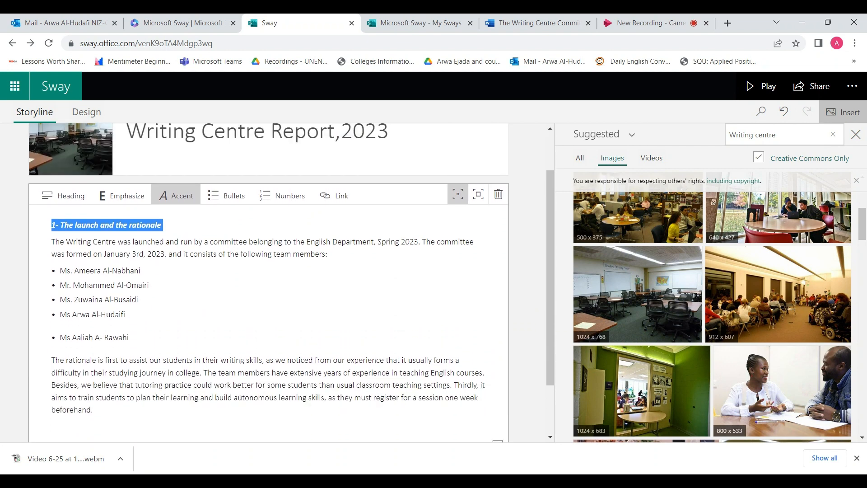
scroll(268, 282, "down", 2)
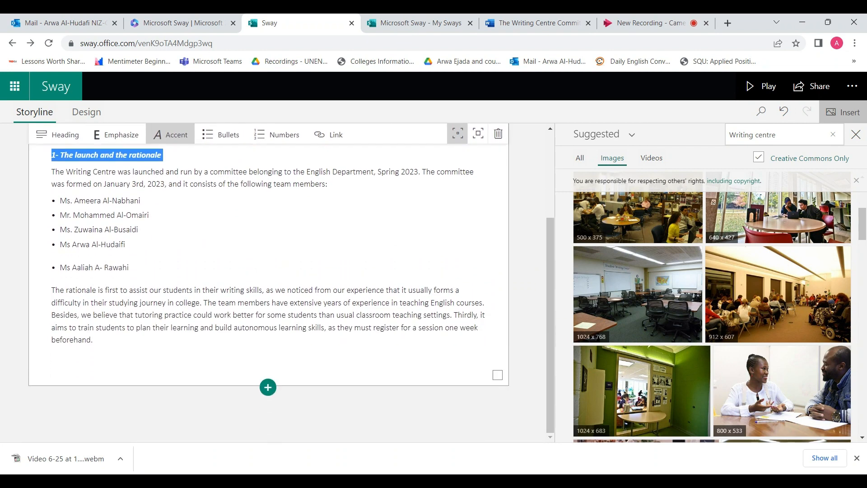
left_click(497, 375)
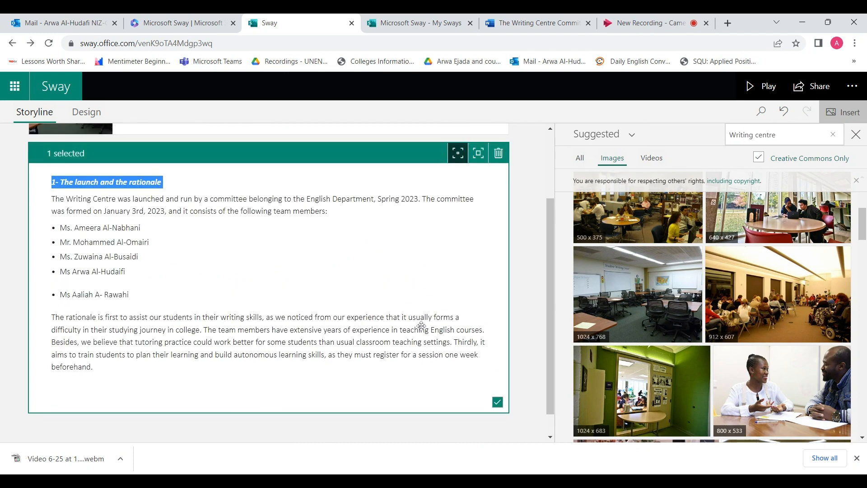
scroll(390, 302, "up", 2)
scroll(390, 303, "down", 3)
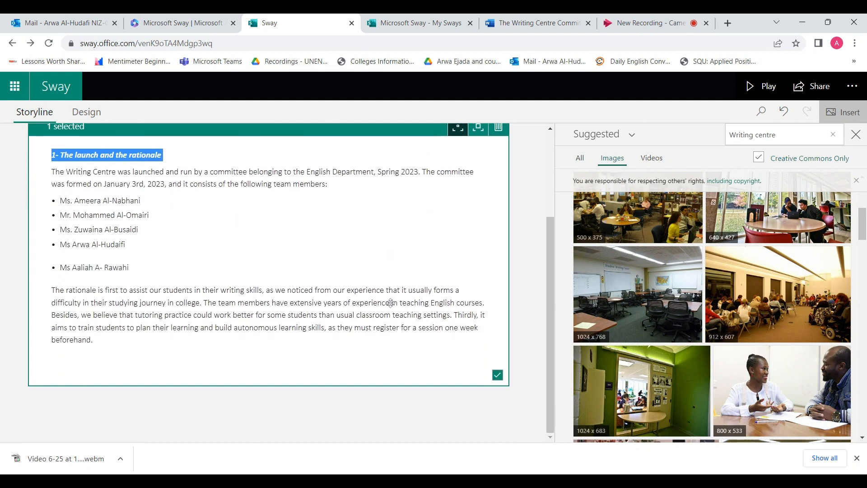
left_click(493, 373)
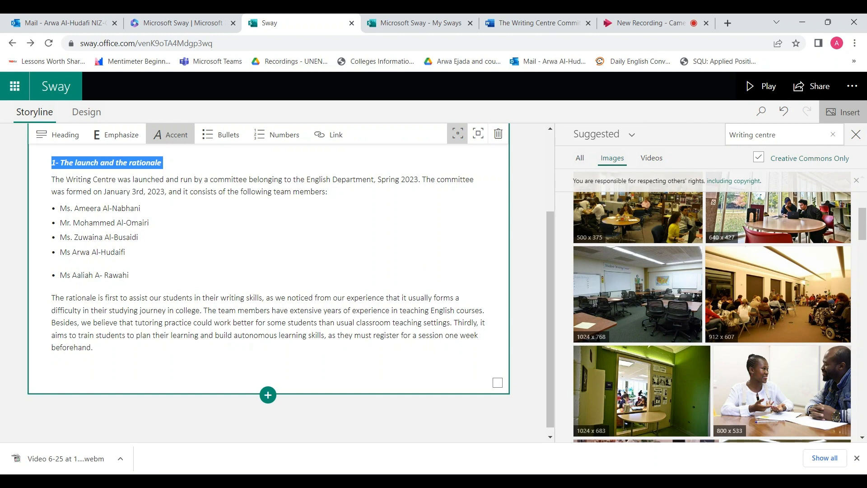
Add an Image card below the text card and insert the "Writing Centre Timings" poster from the device.
left_click(267, 394)
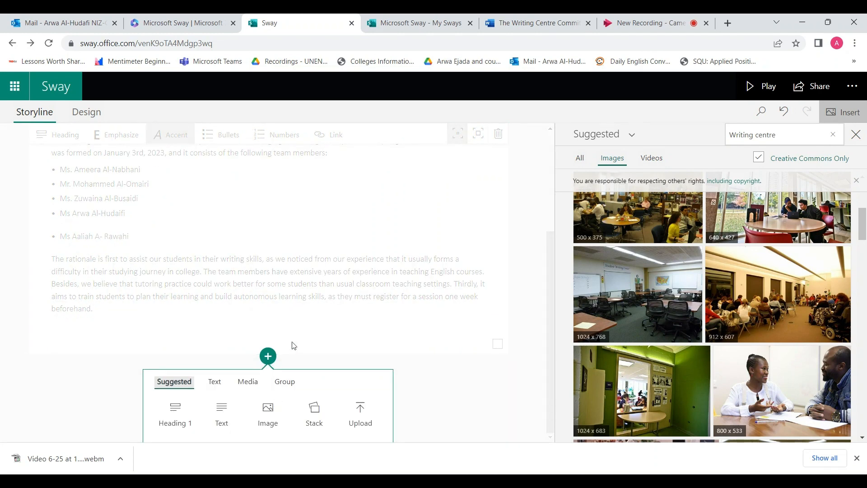
left_click(281, 423)
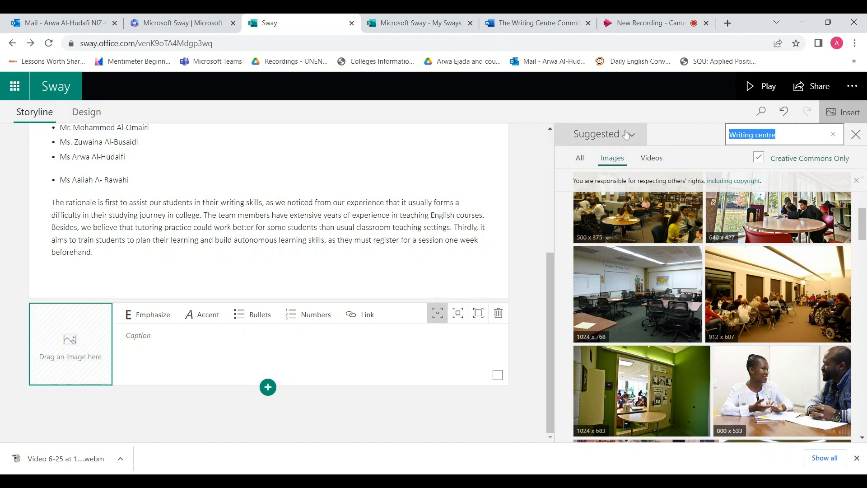
scroll(569, 333, "down", 2)
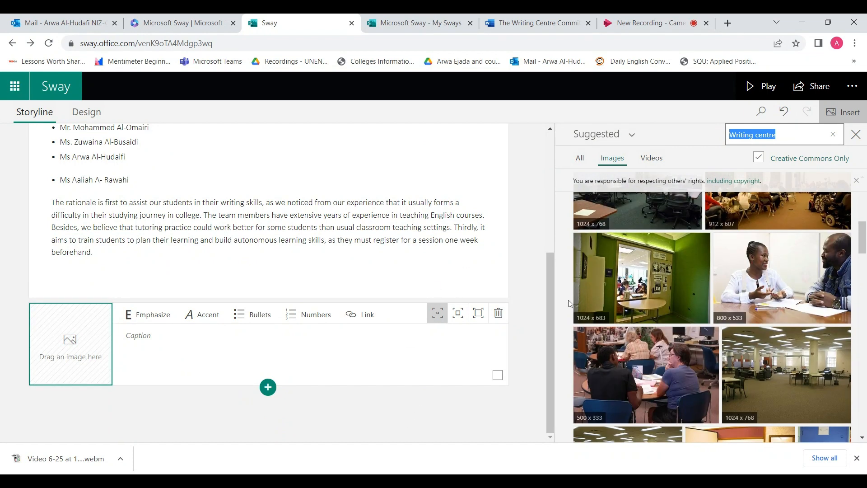
left_click(600, 134)
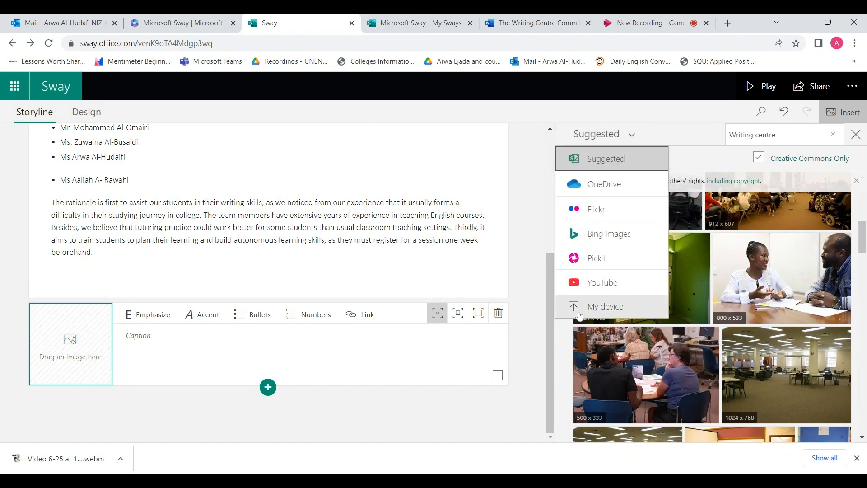
key("alt+Tab")
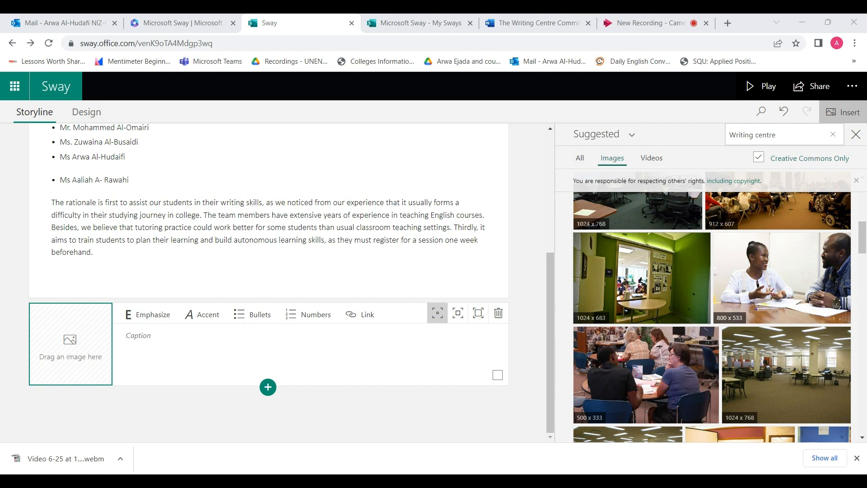
key("Return")
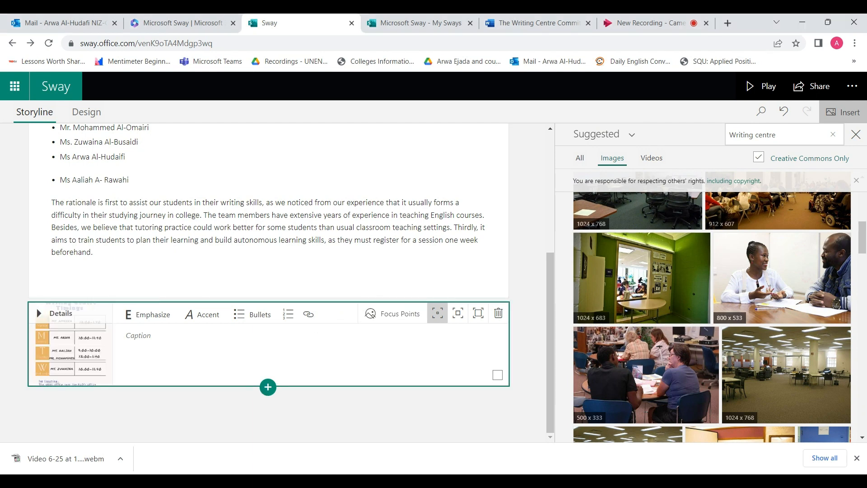
Set the timings image card to the strongest of the three emphasis levels.
left_click(138, 335)
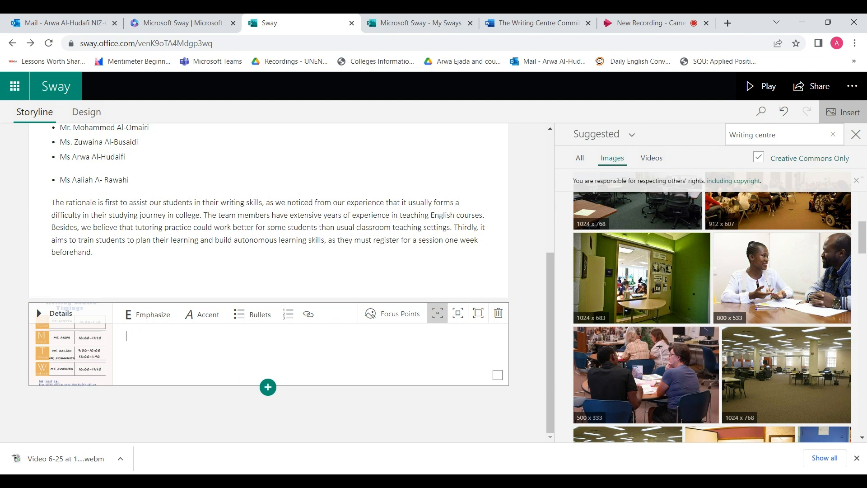
key("Return")
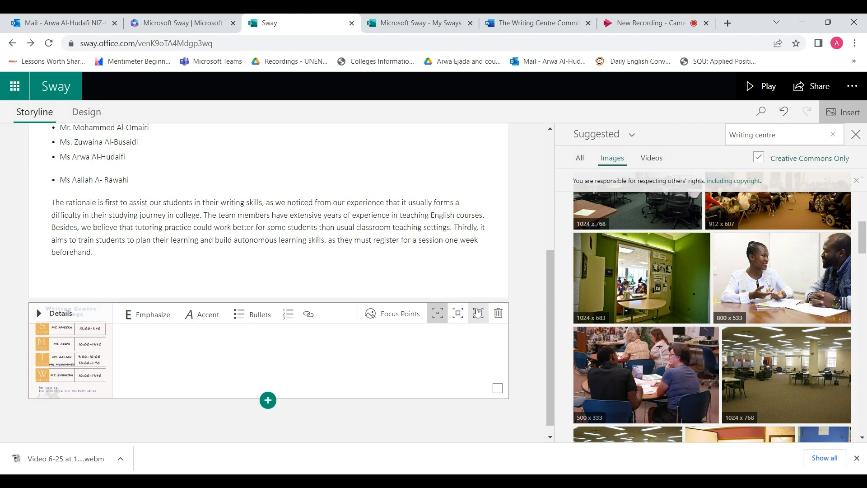
left_click(478, 312)
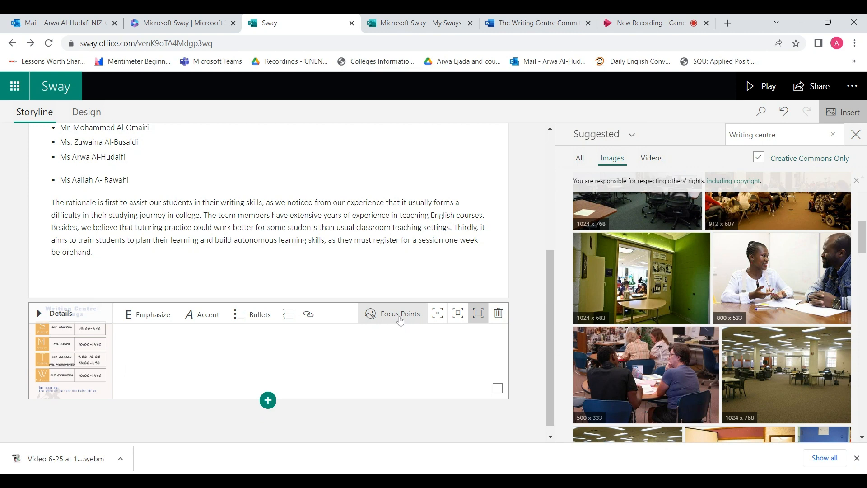
Try individual focus points on the timings poster, restore "The entire image is important" and close the focus point settings.
left_click(400, 318)
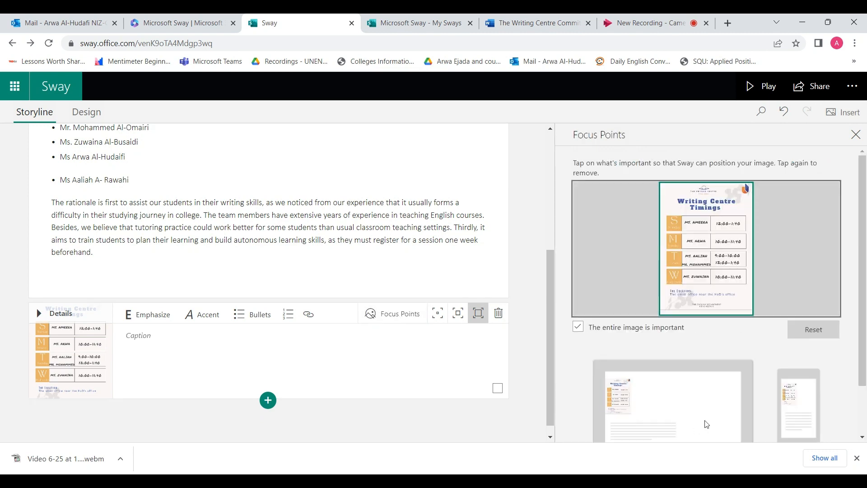
scroll(707, 424, "down", 2)
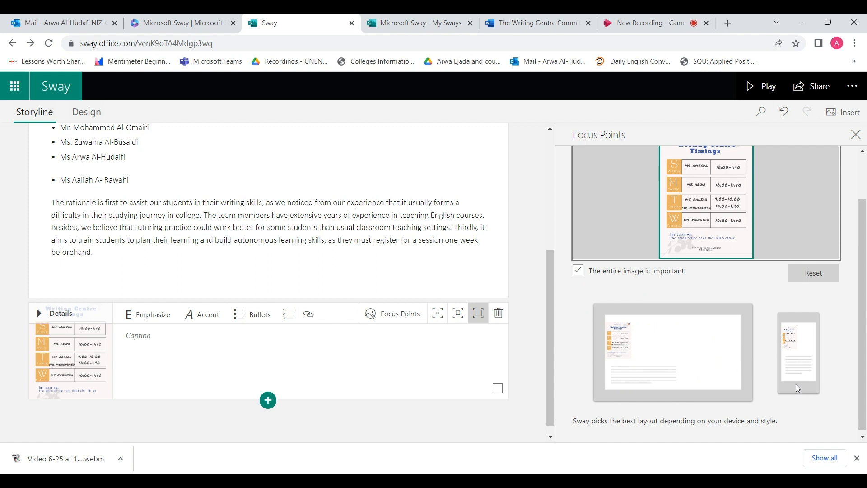
scroll(798, 388, "up", 2)
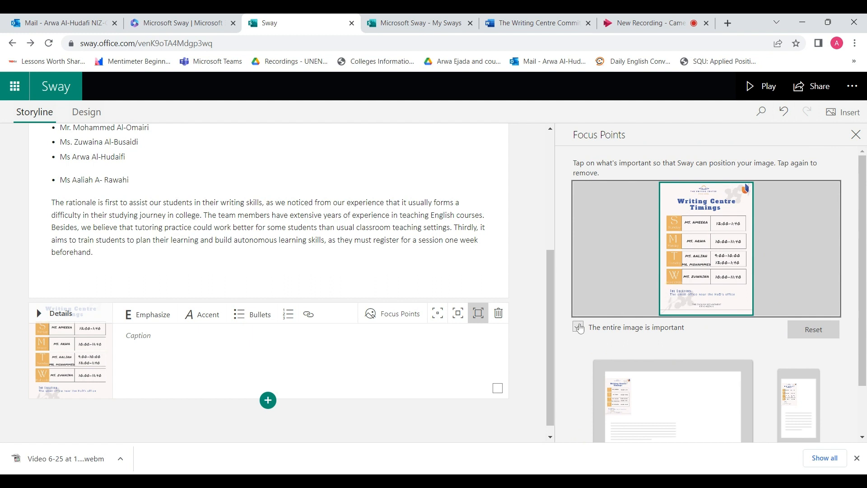
left_click(578, 327)
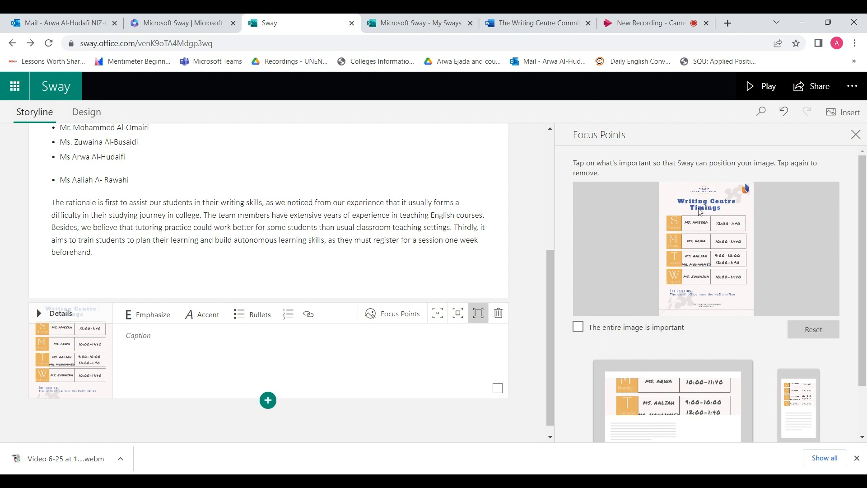
left_click(700, 209)
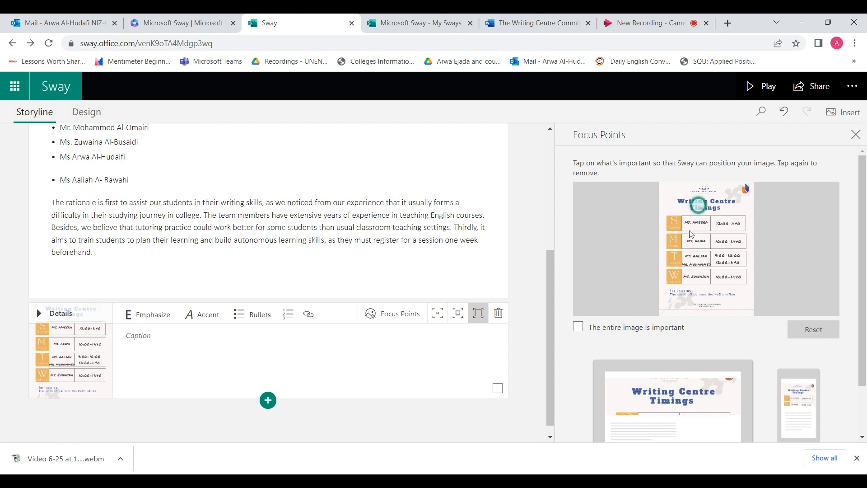
left_click(688, 231)
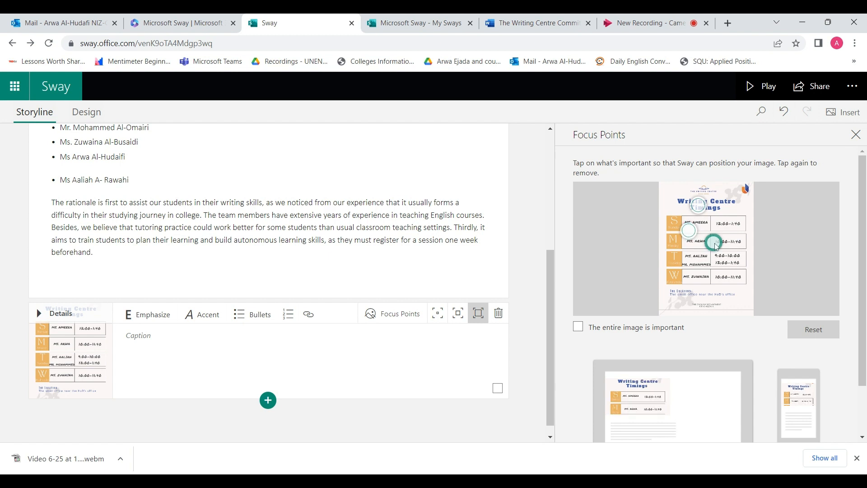
left_click(578, 327)
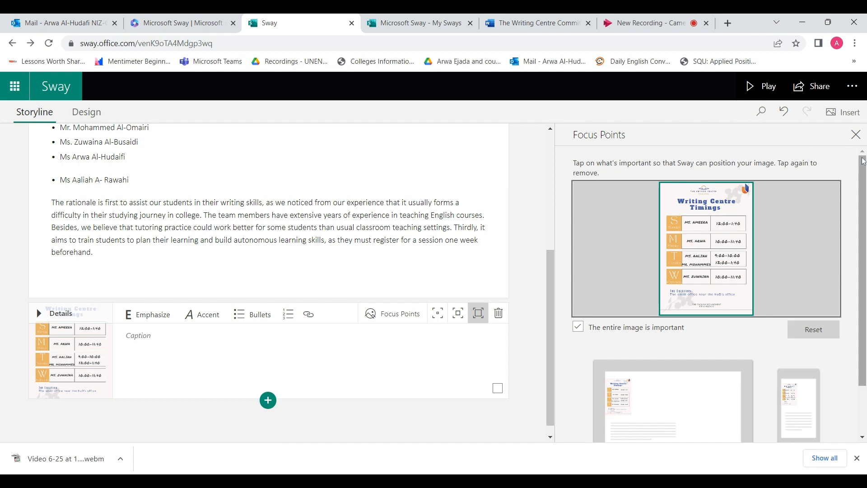
left_click(855, 134)
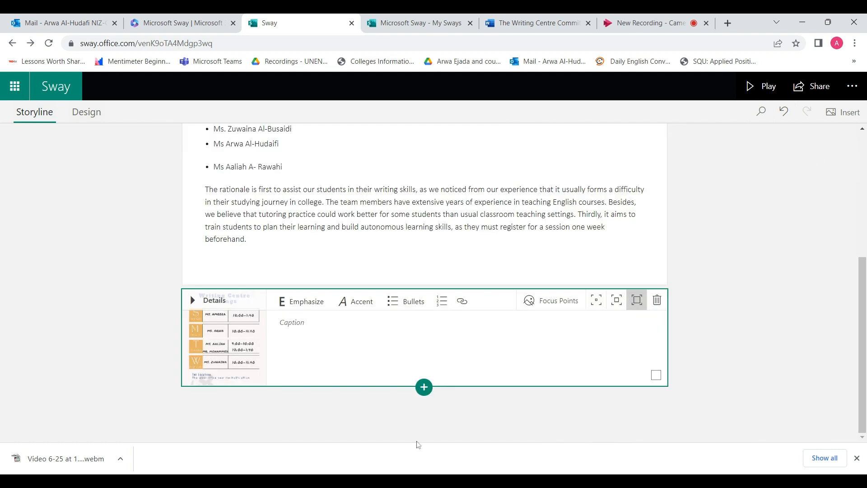
Add a Stack group below the timings image card and view its group type options.
left_click(424, 387)
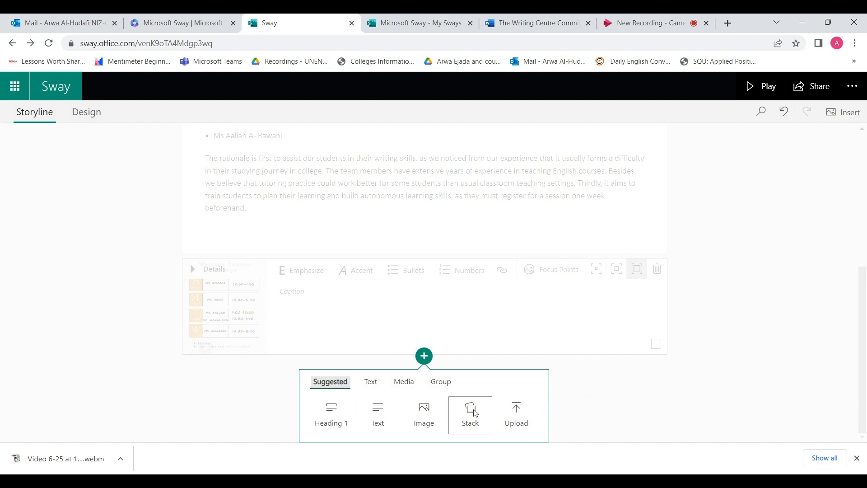
left_click(471, 412)
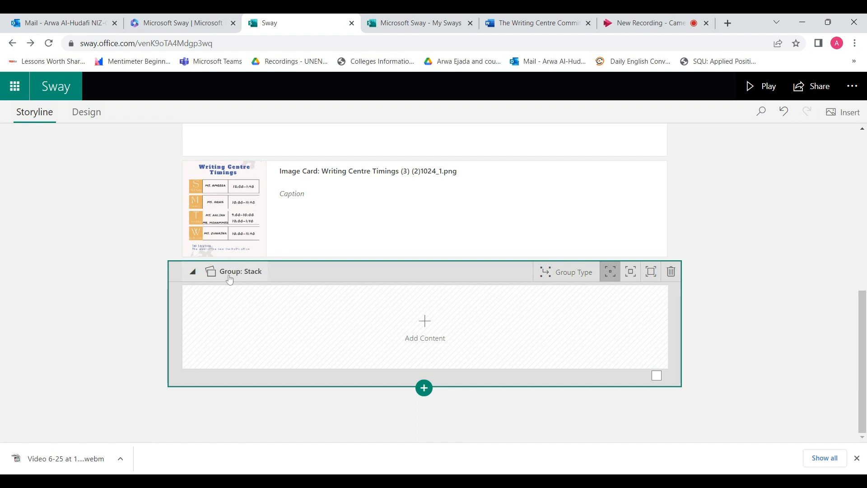
left_click(561, 276)
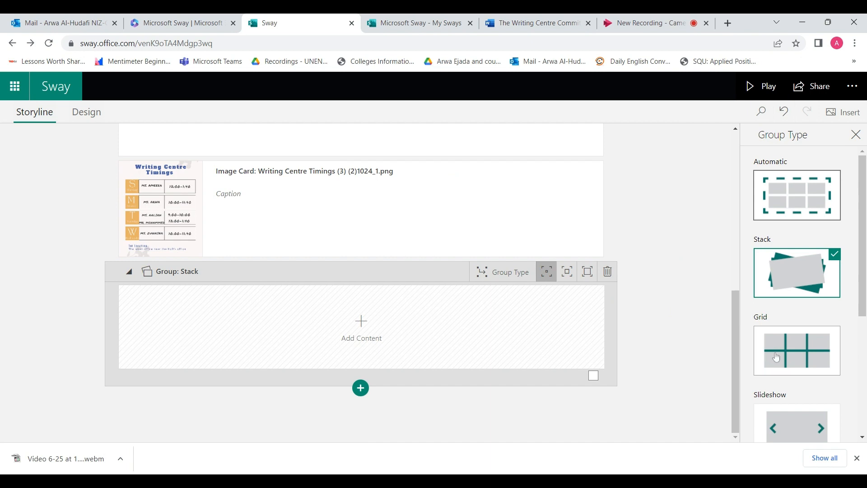
Insert five of the suggested "Writing centre" images into the Stack group as image cards.
left_click(362, 327)
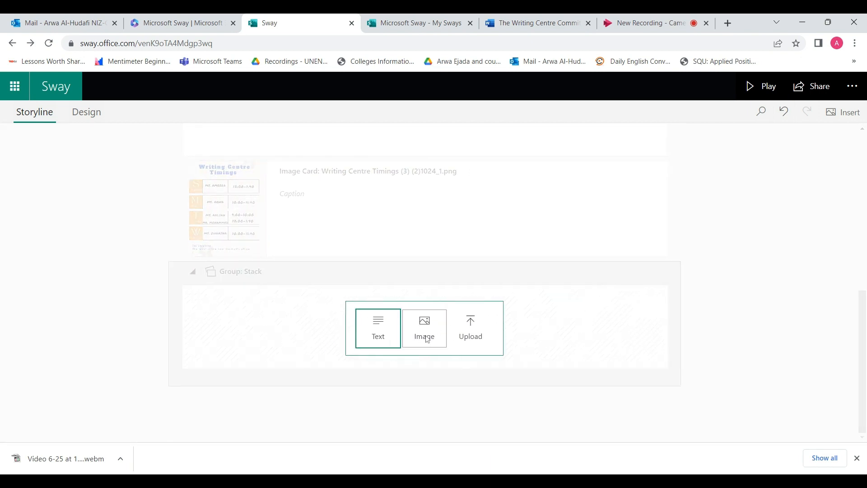
left_click(425, 328)
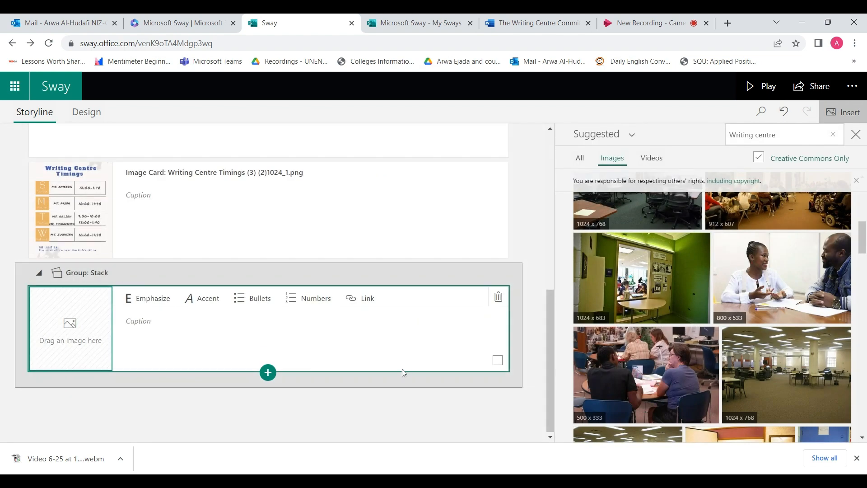
left_click(602, 293)
left_click(746, 283)
key("ctrl+minus")
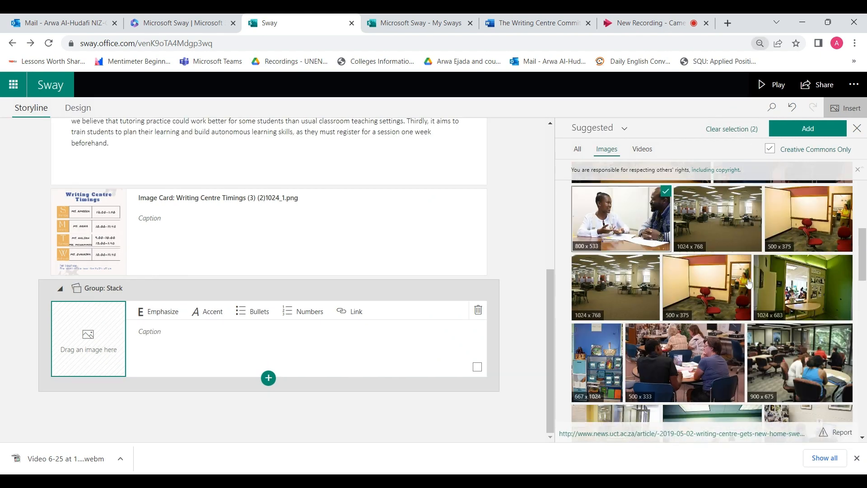
left_click(626, 270)
left_click(695, 272)
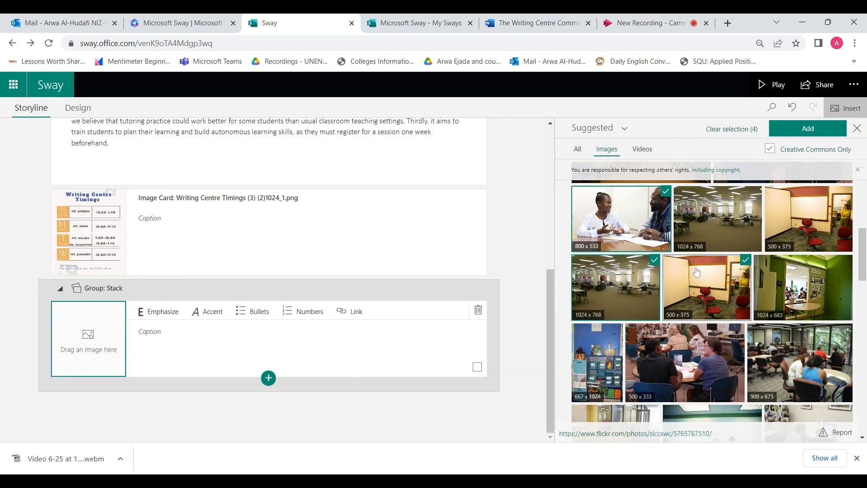
left_click(796, 282)
left_click(794, 128)
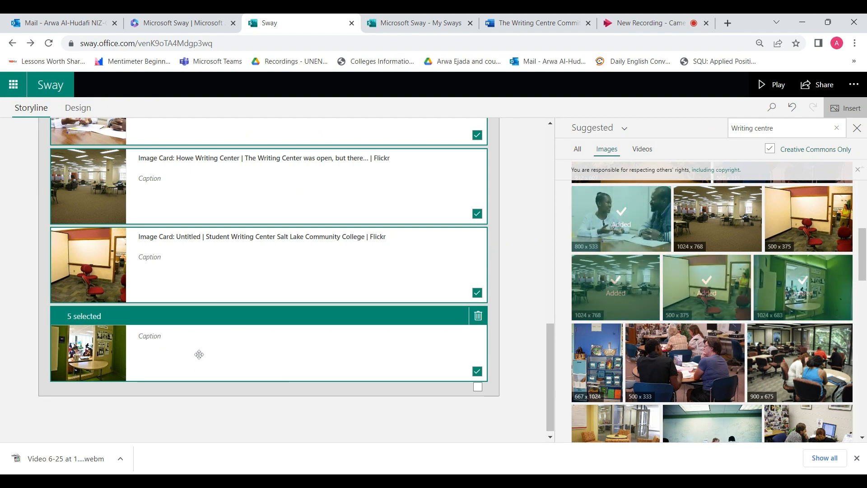
Check the storyline cards and preview the Sway's design from the title page to the image stack.
scroll(196, 405, "up", 6)
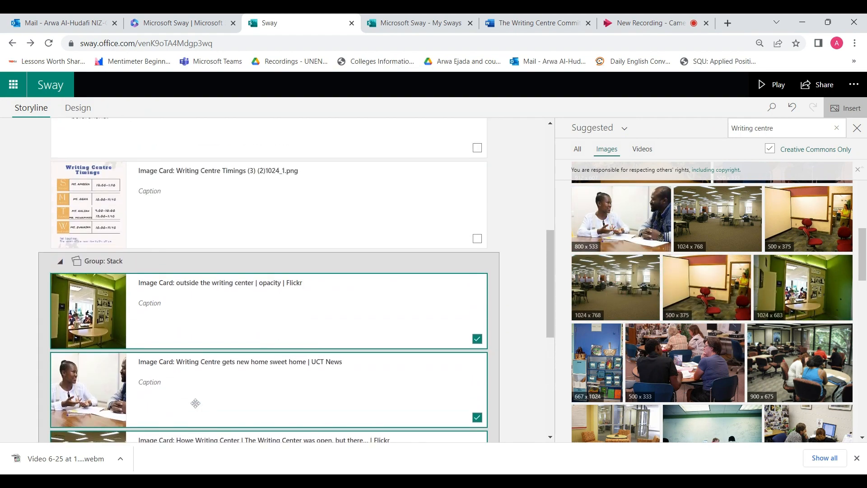
scroll(195, 403, "up", 8)
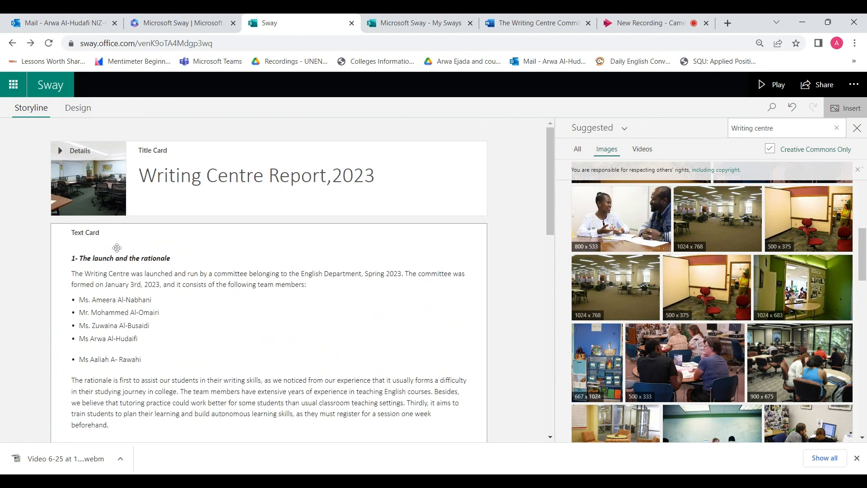
left_click(79, 108)
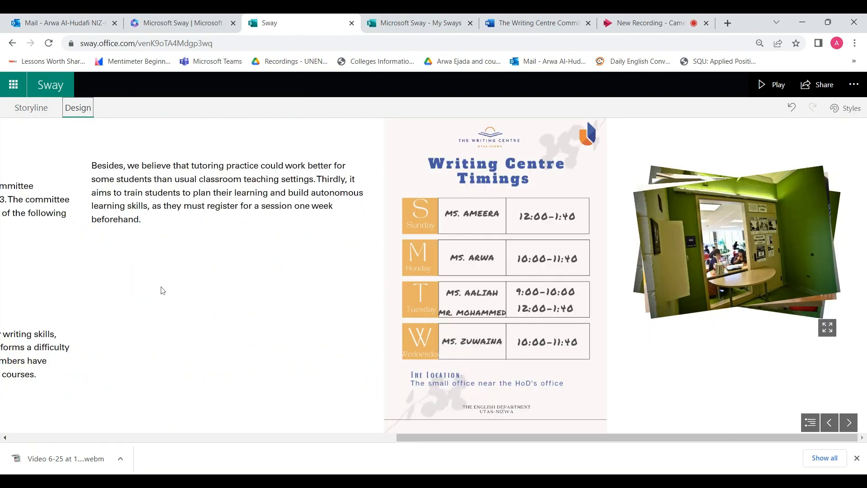
scroll(162, 288, "up", 10)
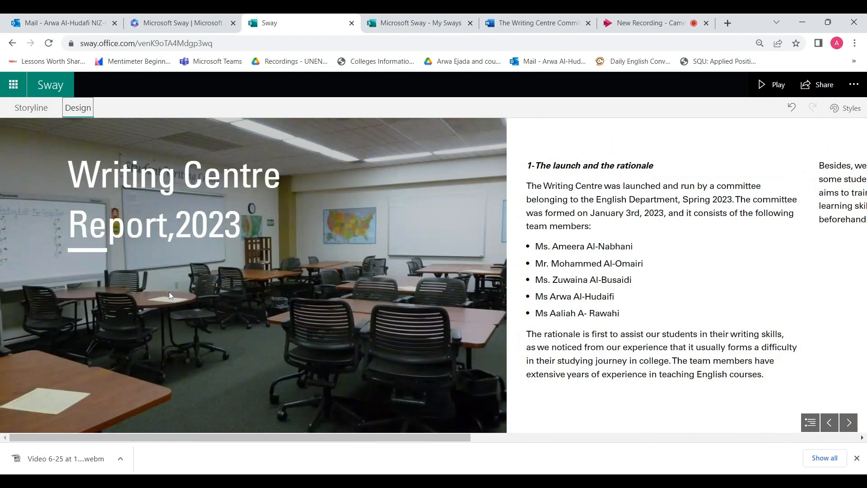
scroll(168, 291, "down", 10)
scroll(171, 296, "down", 3)
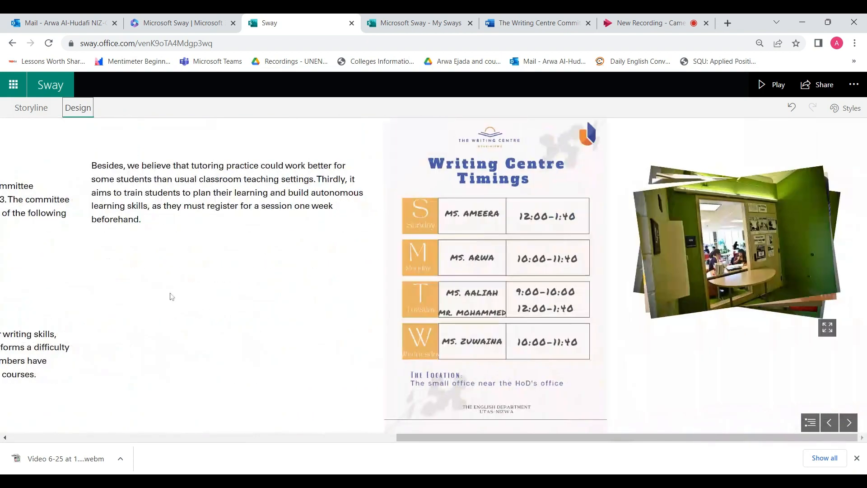
scroll(170, 296, "up", 3)
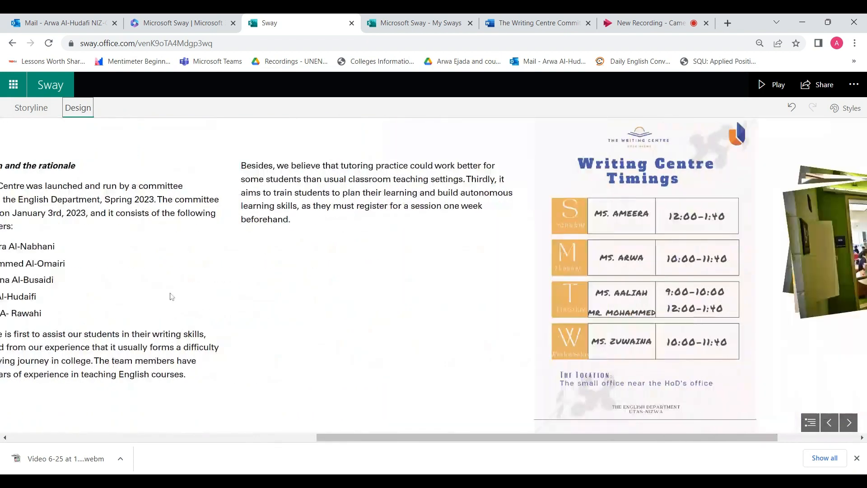
scroll(169, 295, "down", 3)
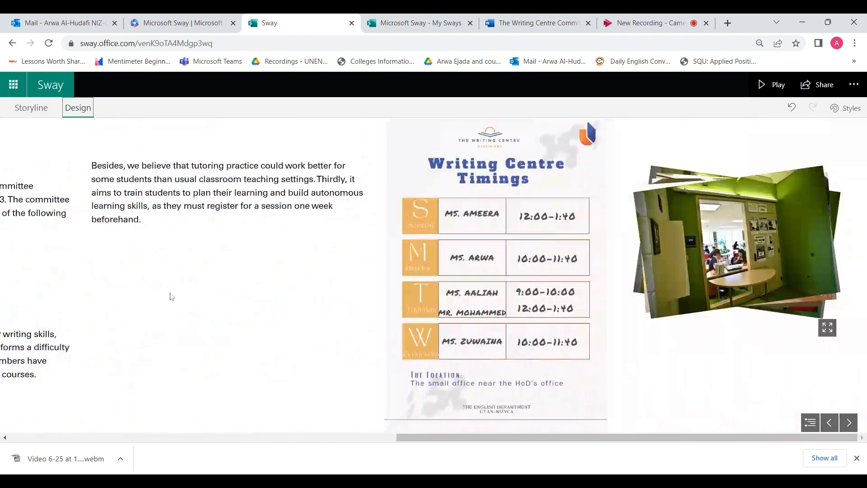
Flip through the photos of the image stack in the design preview.
left_click(751, 288)
left_click(750, 288)
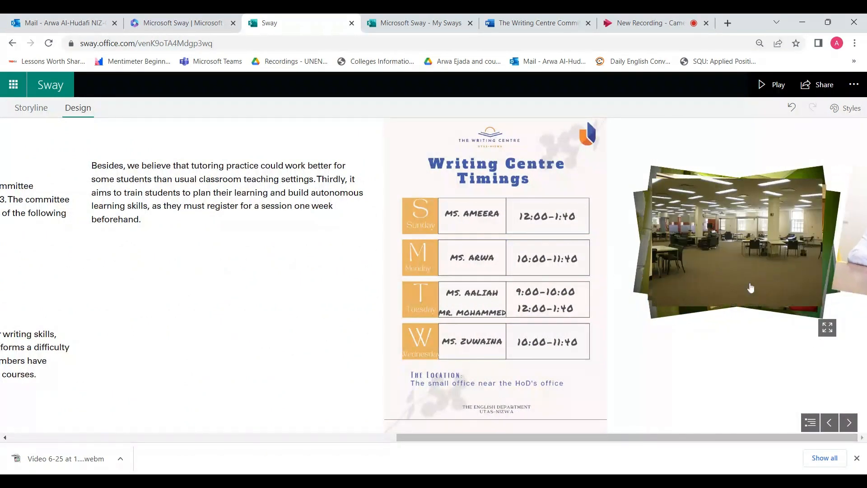
left_click(749, 286)
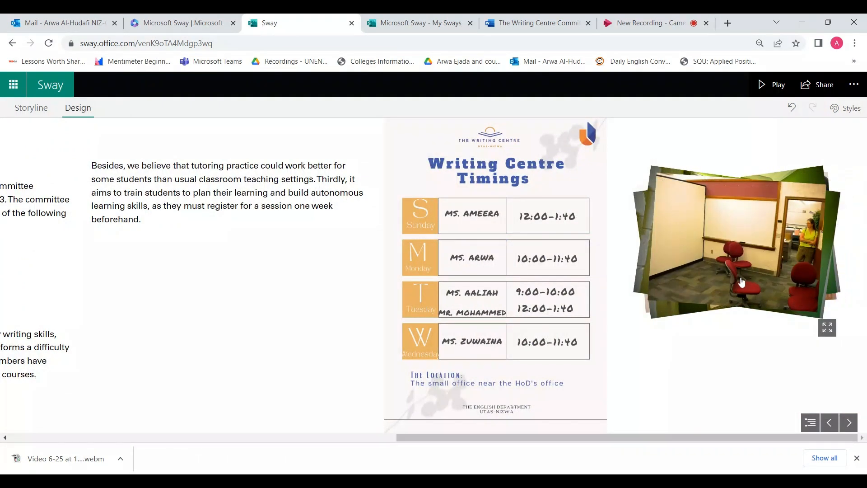
left_click(742, 282)
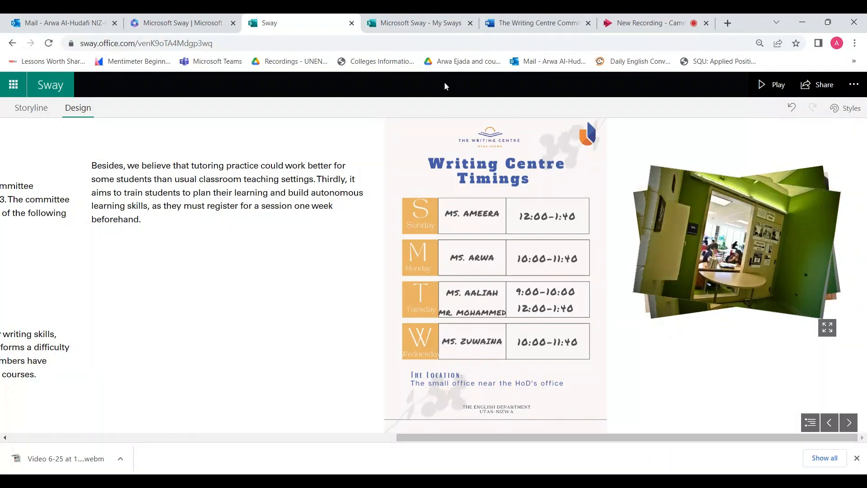
Open the Sway's style options and browse the available layouts and themes.
left_click(849, 109)
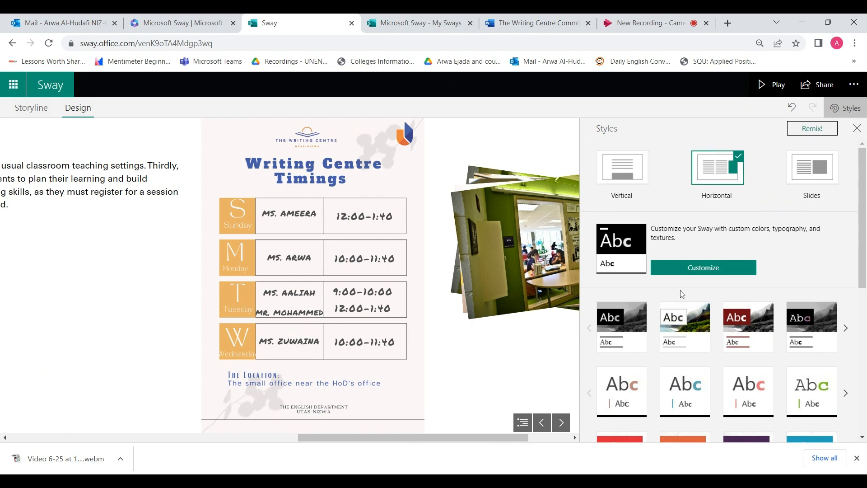
scroll(682, 294, "down", 2)
scroll(809, 237, "up", 3)
scroll(829, 257, "down", 4)
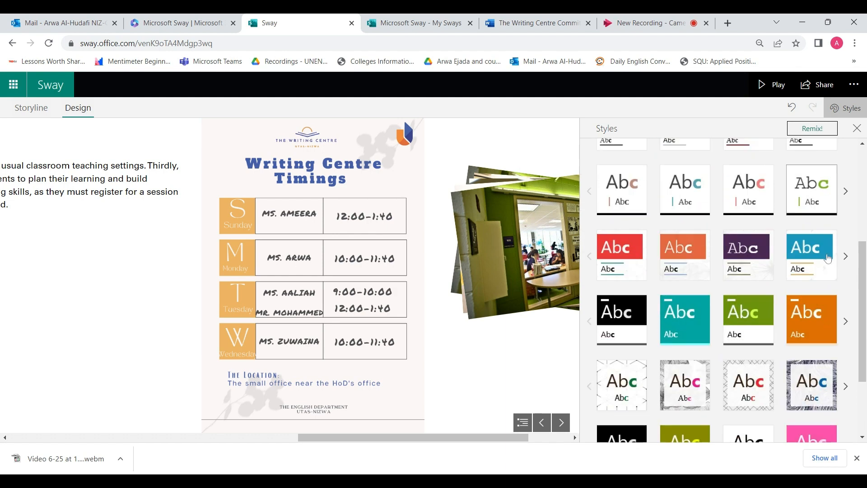
scroll(827, 258, "down", 2)
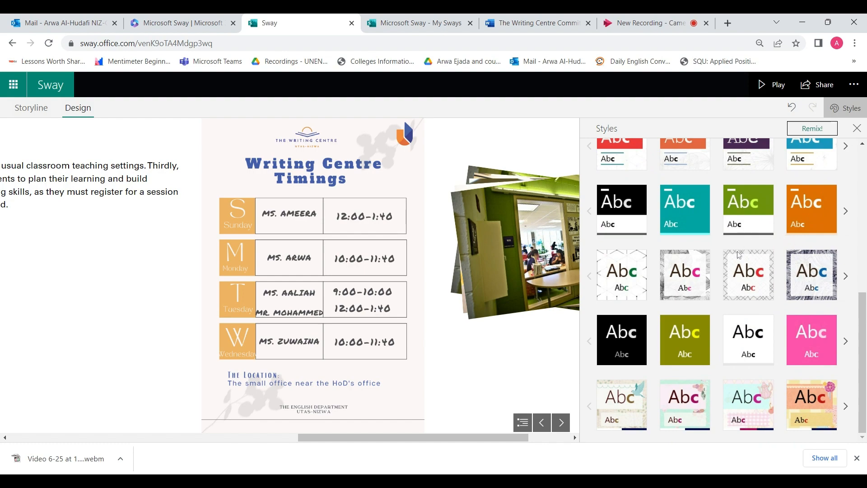
Try the hexagon-patterned style with green accents, the crosshatched style with red accents and the dark swirl-patterned style with blue accents.
left_click(626, 279)
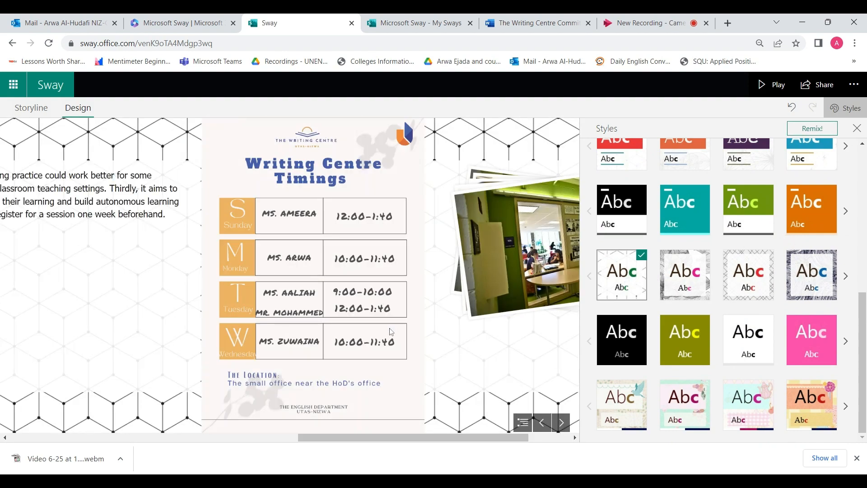
scroll(391, 331, "down", 2)
scroll(393, 329, "up", 12)
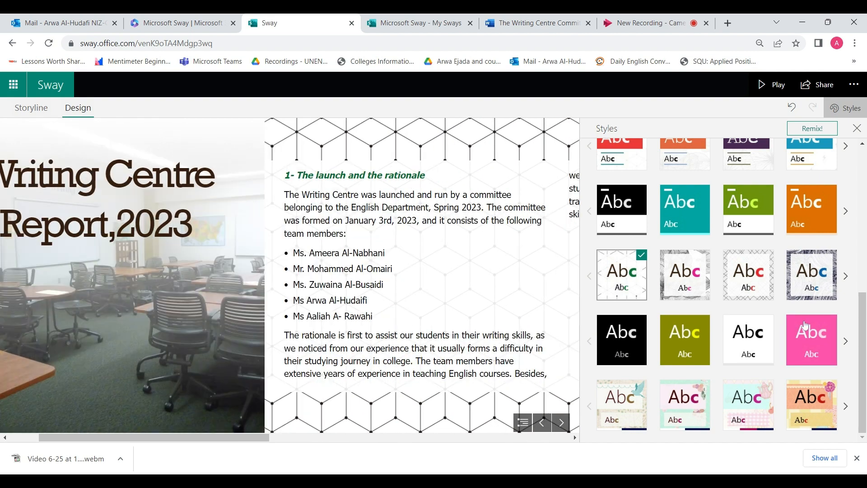
scroll(805, 326, "up", 2)
scroll(805, 325, "down", 2)
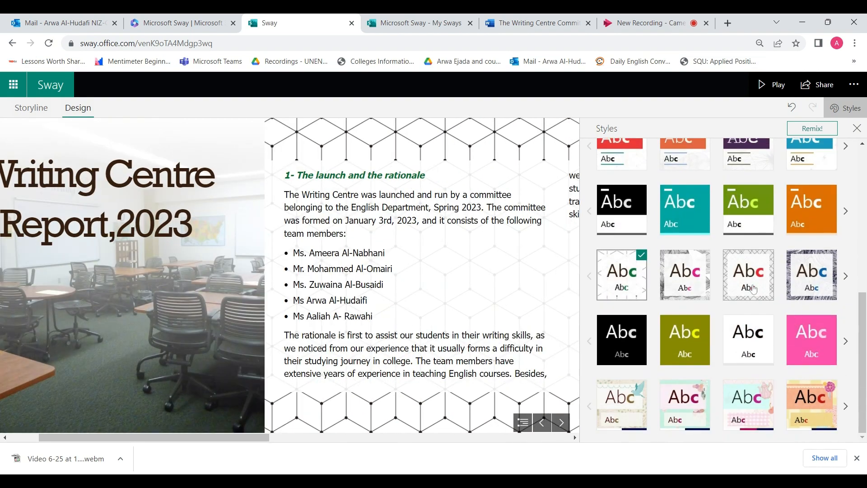
left_click(766, 301)
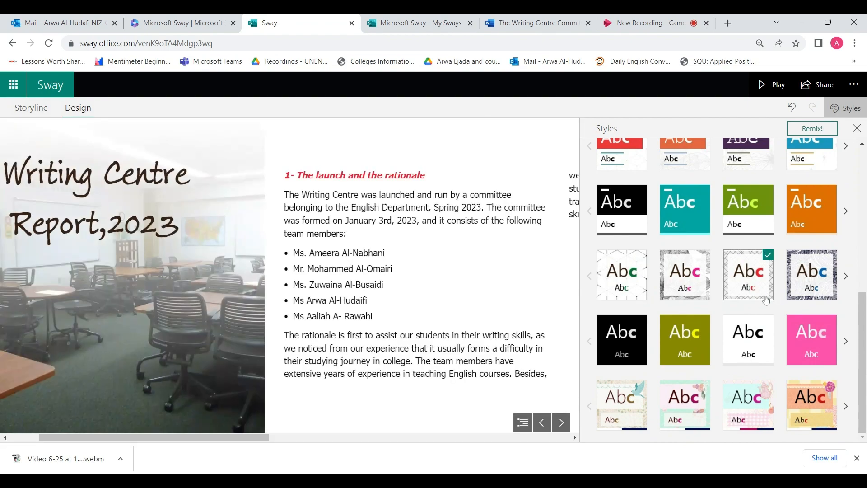
left_click(827, 283)
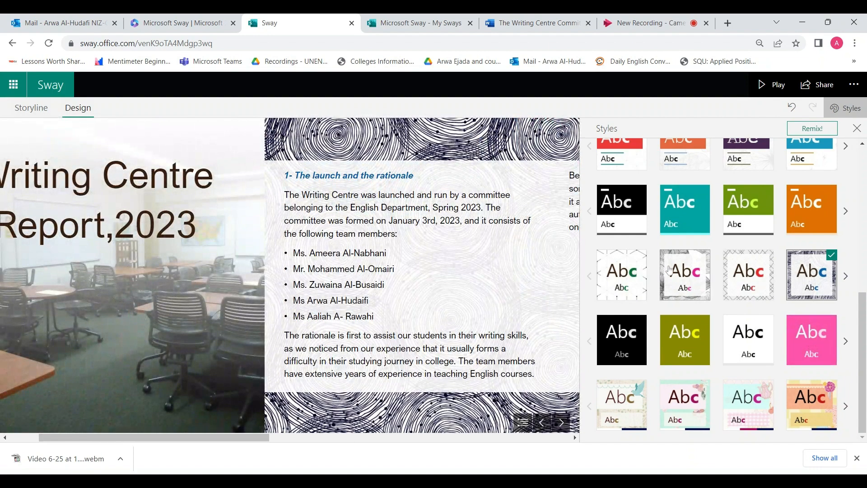
Apply the beige floral style with the blue bird motif to the Sway.
left_click(625, 403)
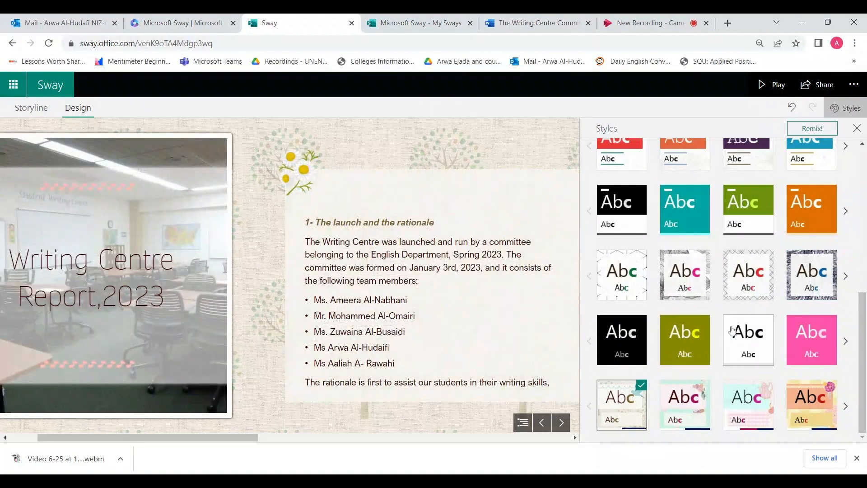
scroll(711, 336, "up", 3)
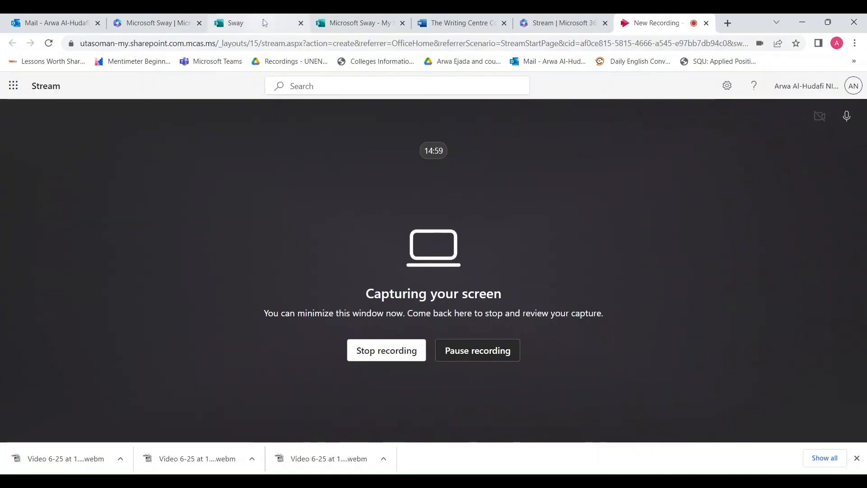
Return to the Sway being edited and customize its style with the Posterama and Arial Nova font pair.
left_click(264, 23)
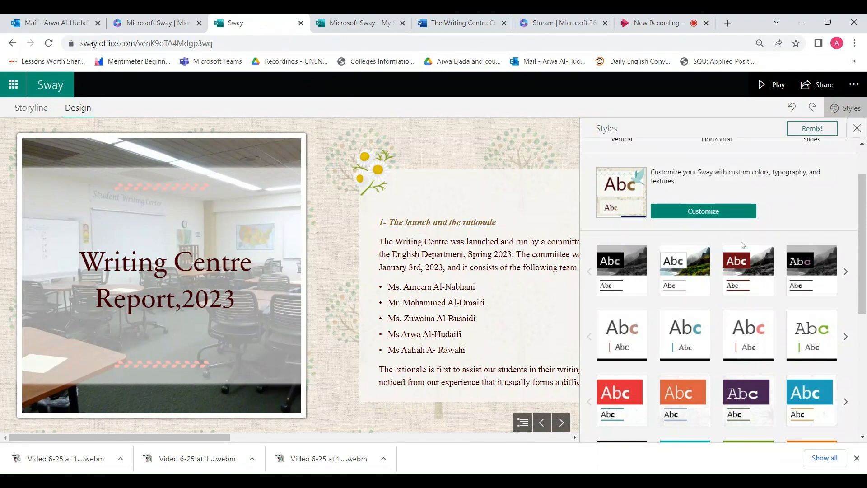
left_click(723, 215)
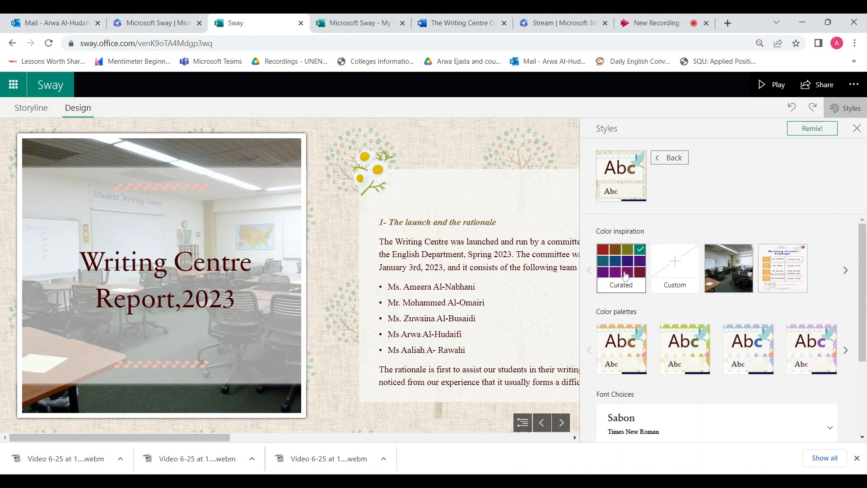
scroll(650, 377, "down", 3)
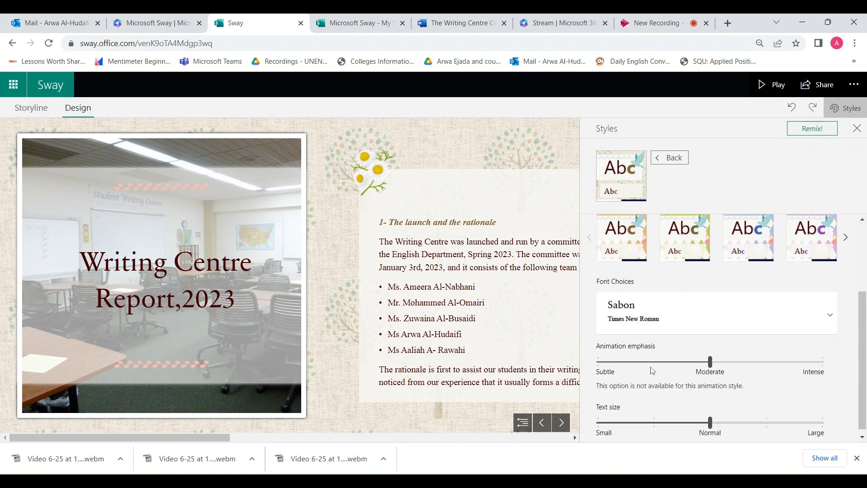
scroll(684, 327, "down", 1)
left_click(728, 316)
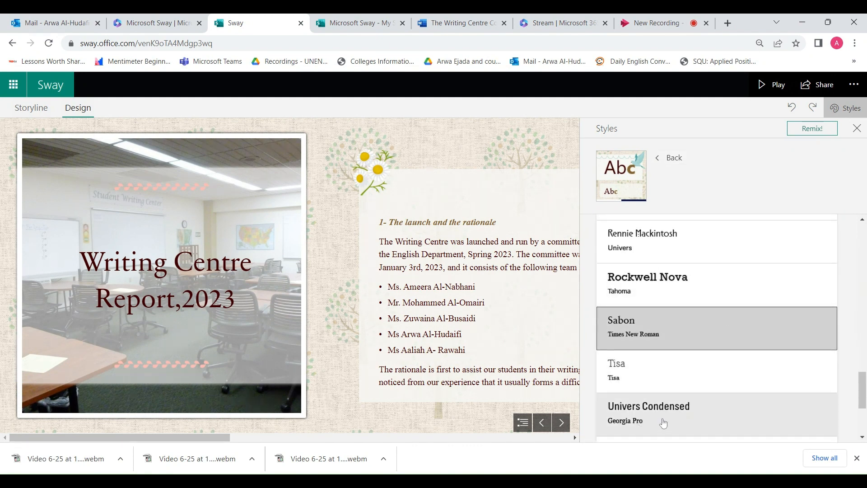
scroll(655, 359, "down", 3)
scroll(654, 316, "up", 2)
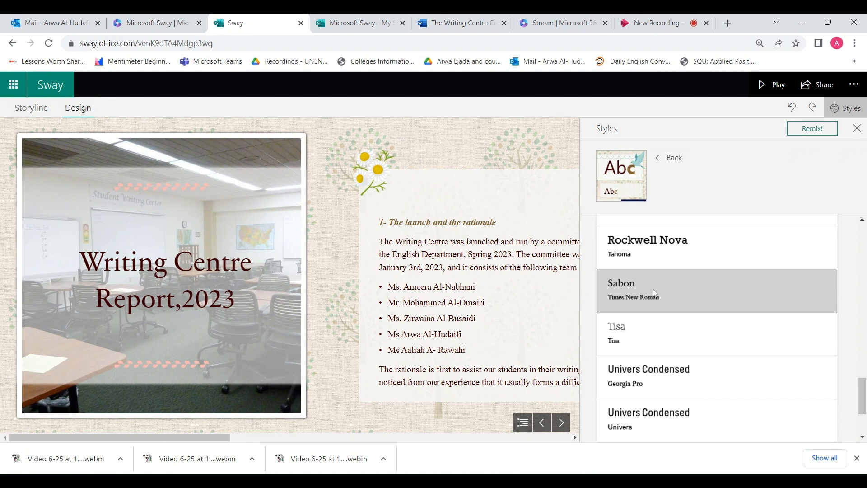
scroll(654, 294, "up", 5)
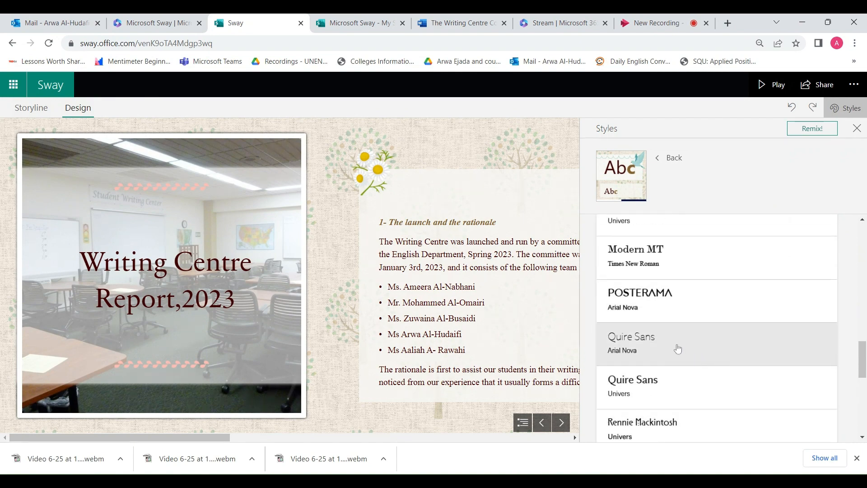
left_click(659, 302)
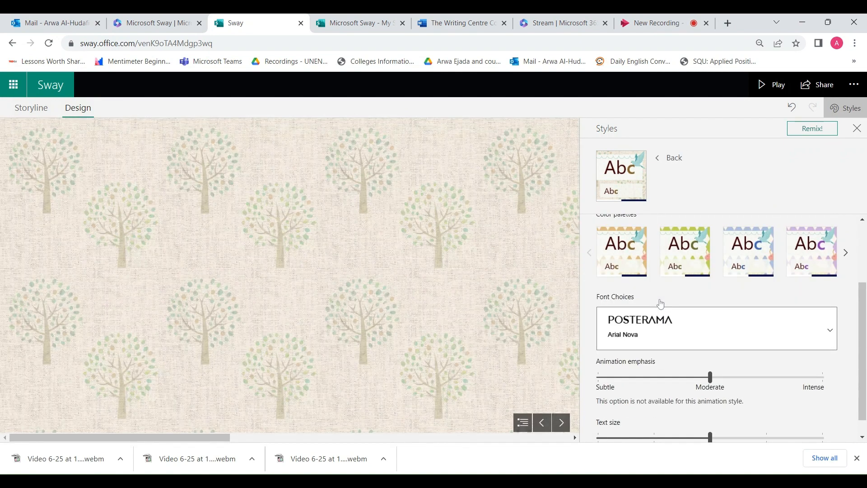
Try the Quire Sans and Arial Nova font pair for the Sway, then the Rennie Mackintosh and Univers pair.
scroll(668, 298, "up", 3)
scroll(673, 309, "down", 3)
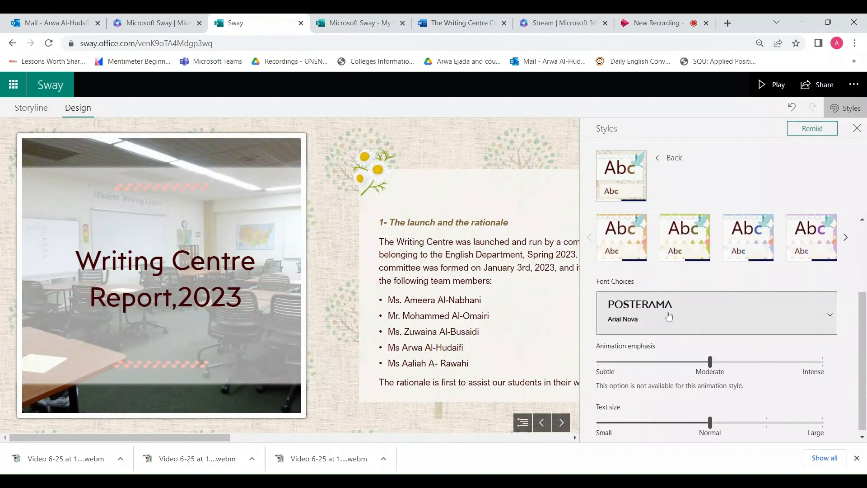
left_click(668, 316)
scroll(654, 274, "down", 2)
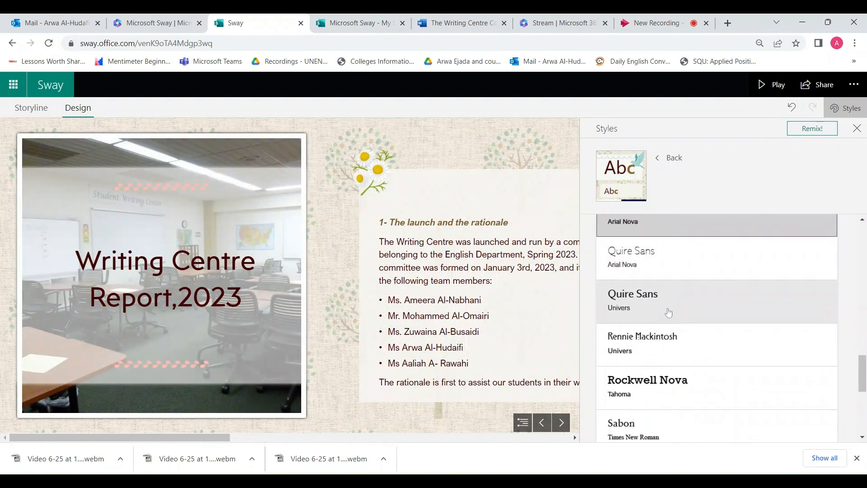
left_click(654, 274)
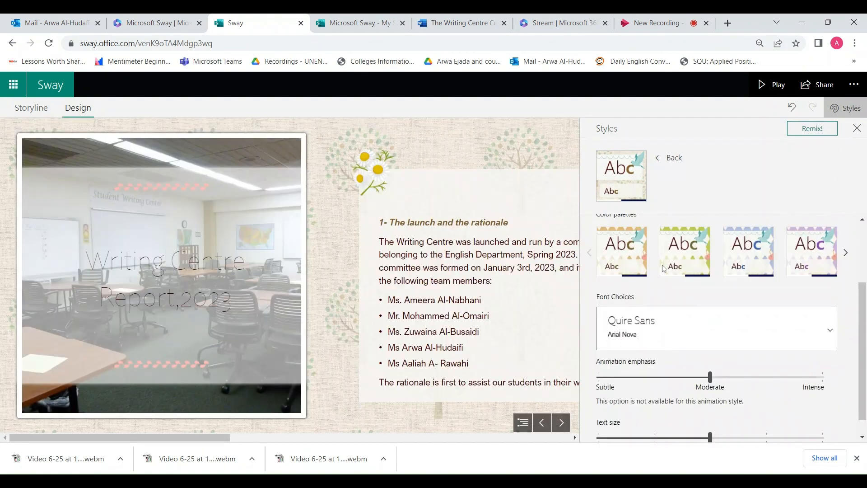
left_click(675, 329)
scroll(691, 363, "down", 1)
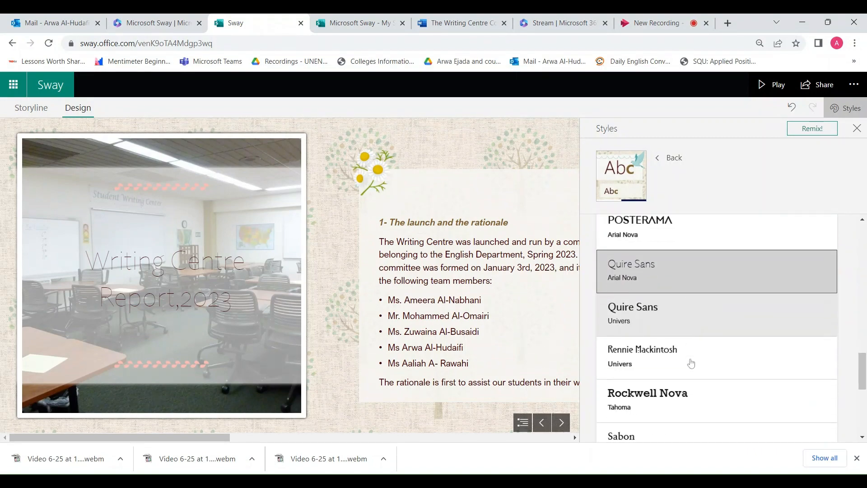
left_click(661, 362)
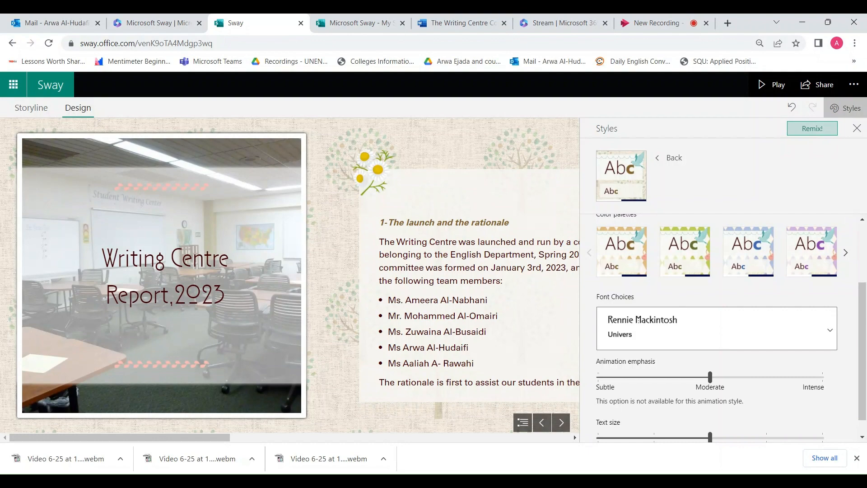
Remix the Sway's design and review the restyled report from its title through the timings poster to the image stack.
left_click(803, 130)
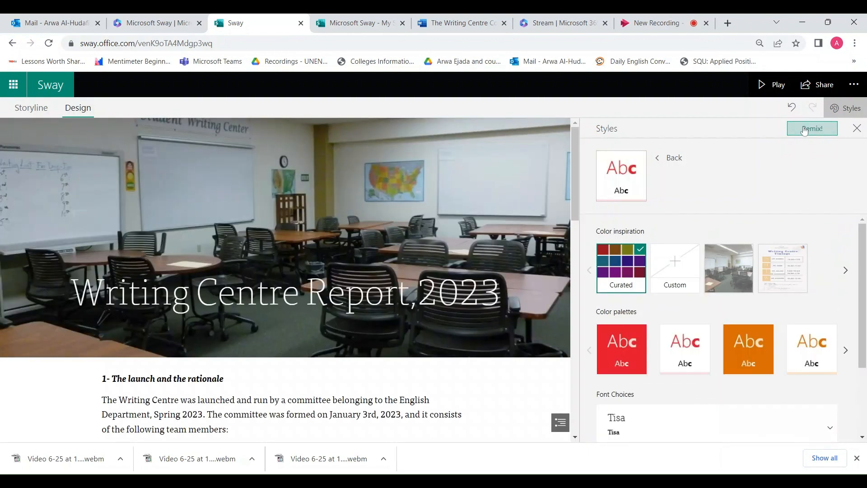
scroll(334, 262, "down", 5)
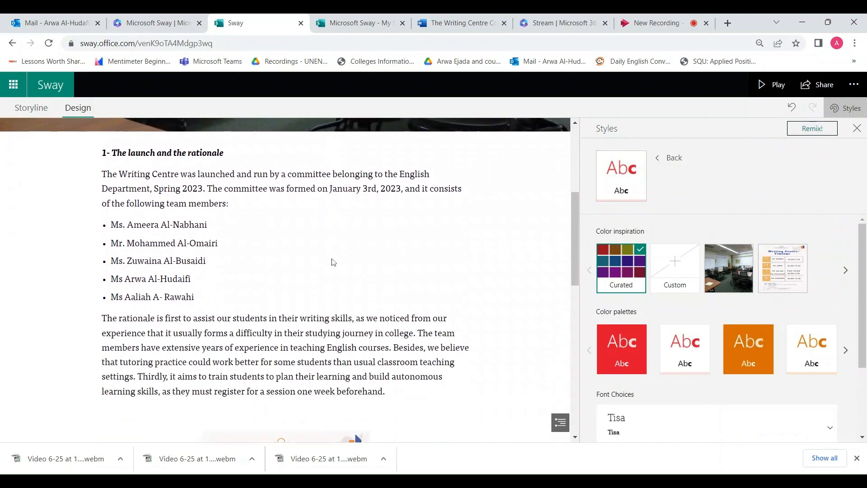
scroll(333, 262, "down", 3)
scroll(332, 262, "down", 10)
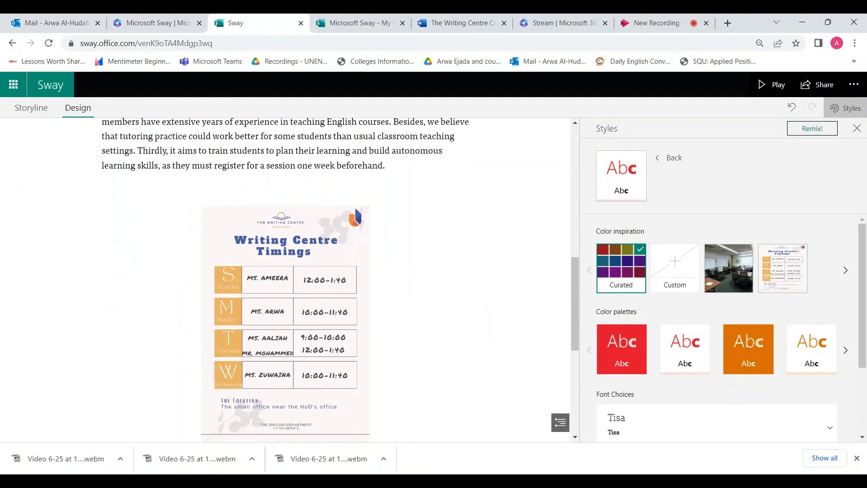
scroll(303, 253, "up", 8)
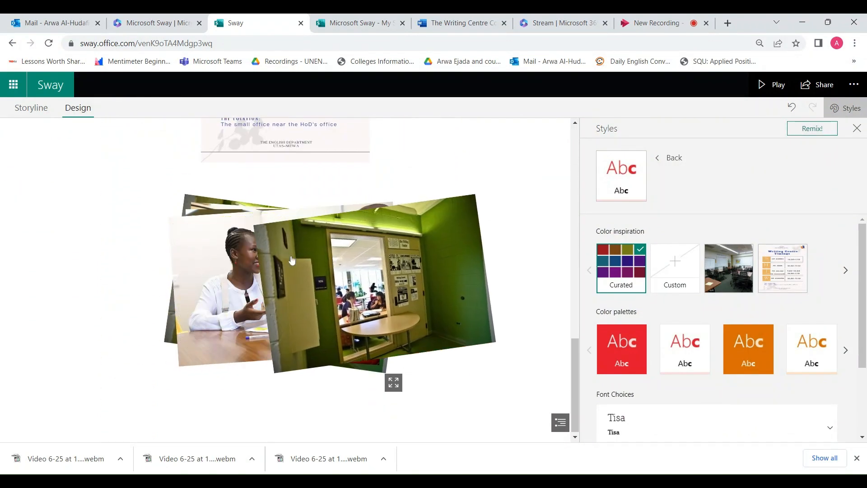
scroll(303, 253, "up", 4)
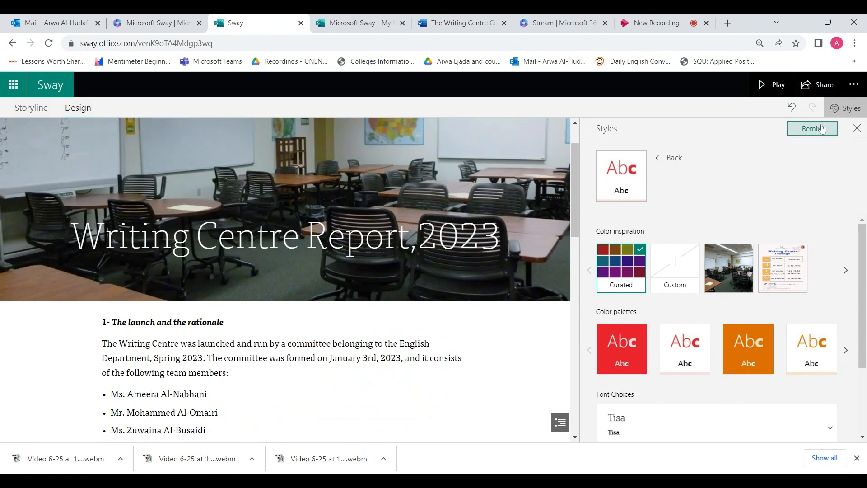
Remix the design twice more, checking the title, report text, timings poster and image stack in the new styles.
left_click(807, 130)
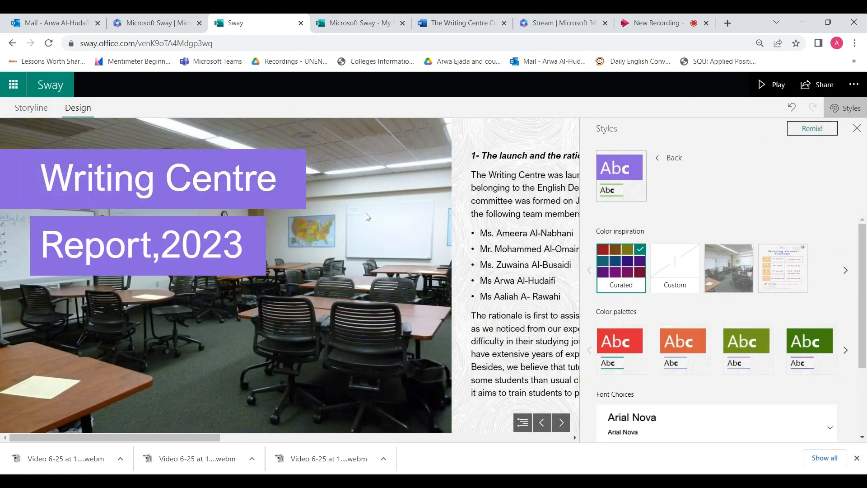
scroll(365, 223, "down", 5)
scroll(366, 223, "down", 5)
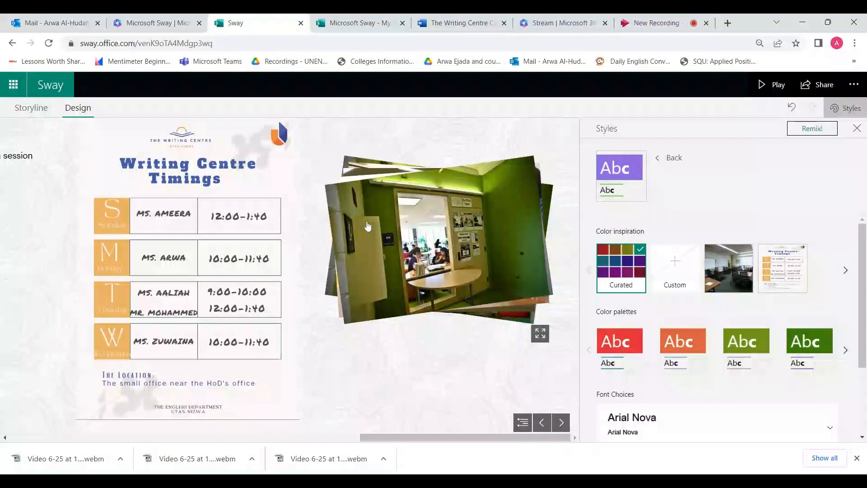
left_click(811, 128)
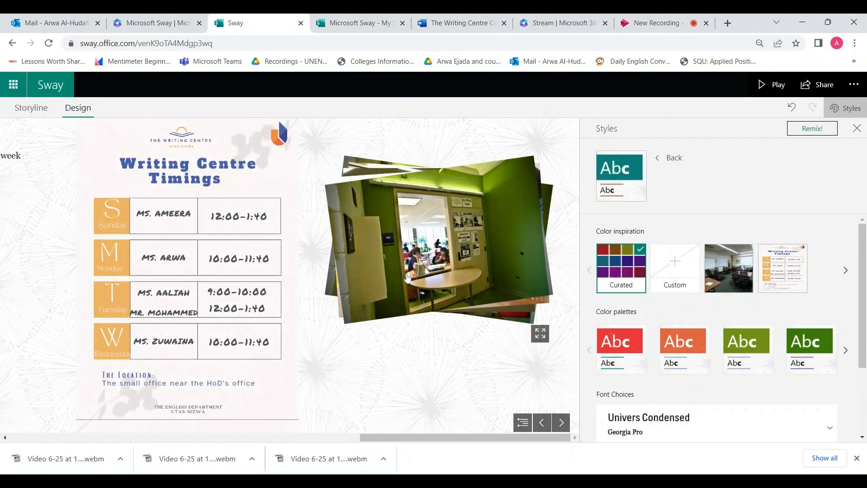
scroll(409, 272, "up", 10)
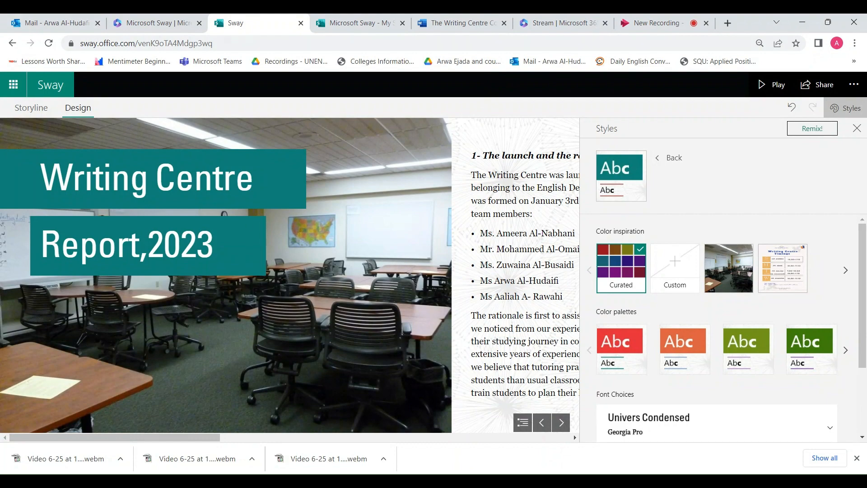
left_click(145, 28)
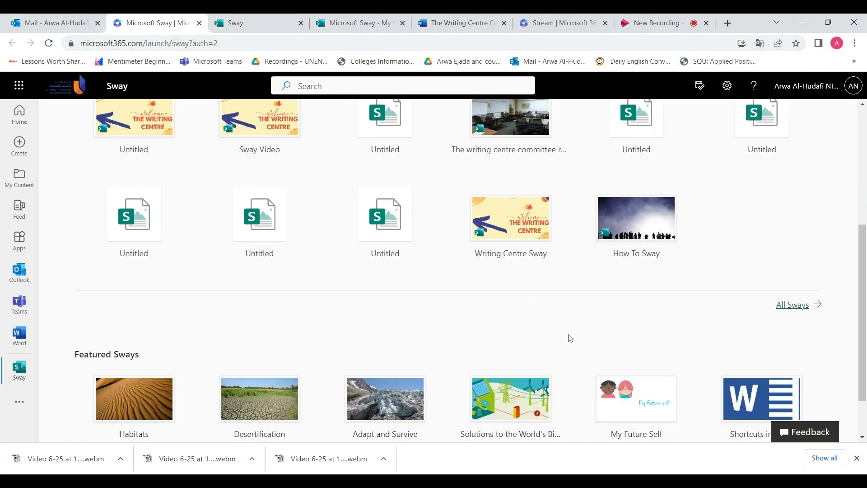
scroll(571, 338, "up", 5)
left_click(256, 24)
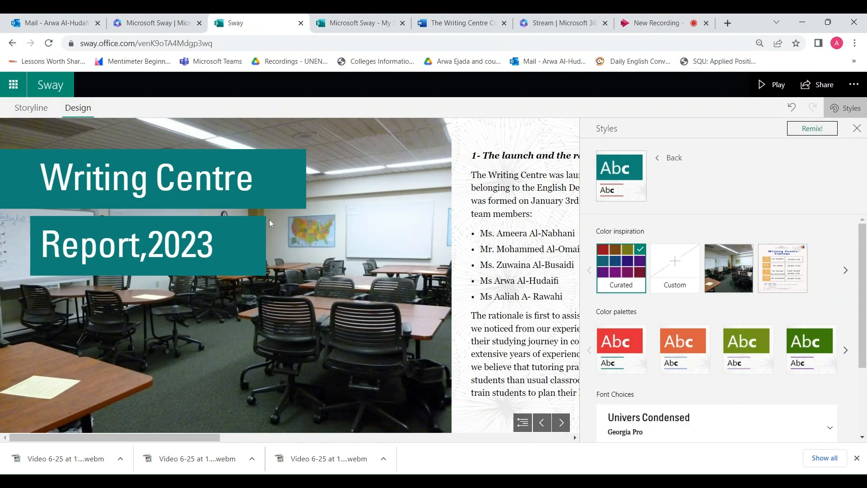
Return to the storyline and examine the Sway's sharing options and its visual link preview, closing the preview without copying it.
left_click(30, 110)
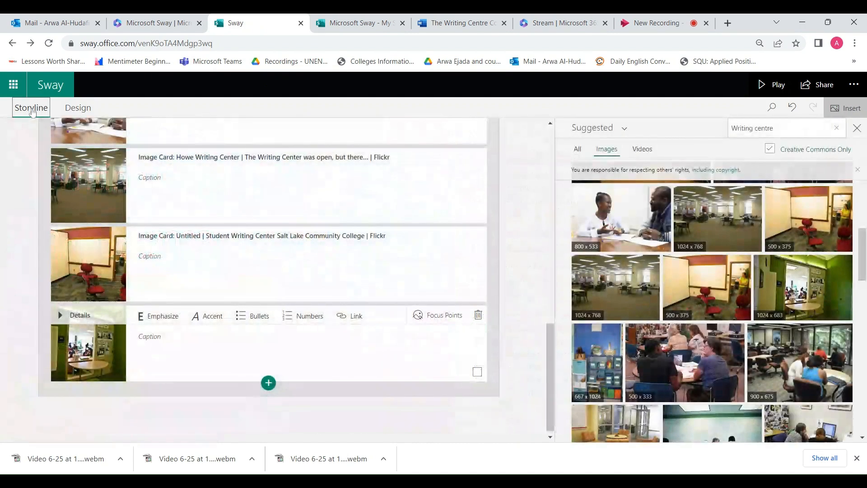
scroll(66, 130, "up", 5)
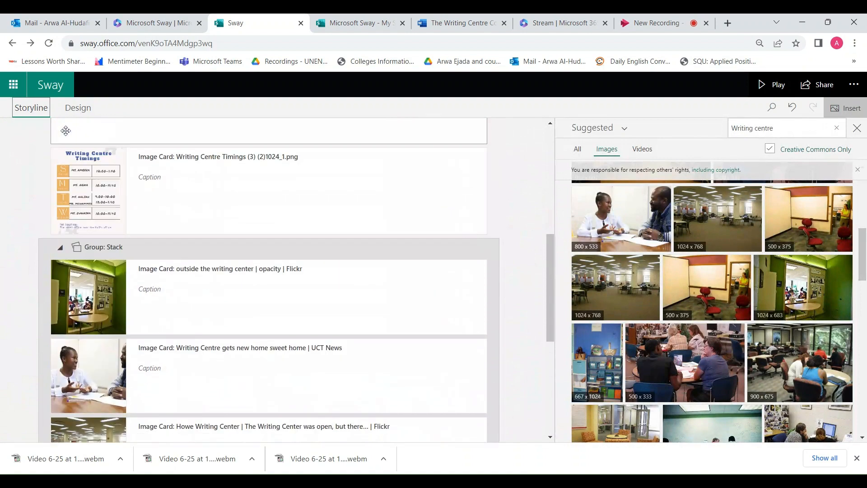
scroll(66, 130, "up", 5)
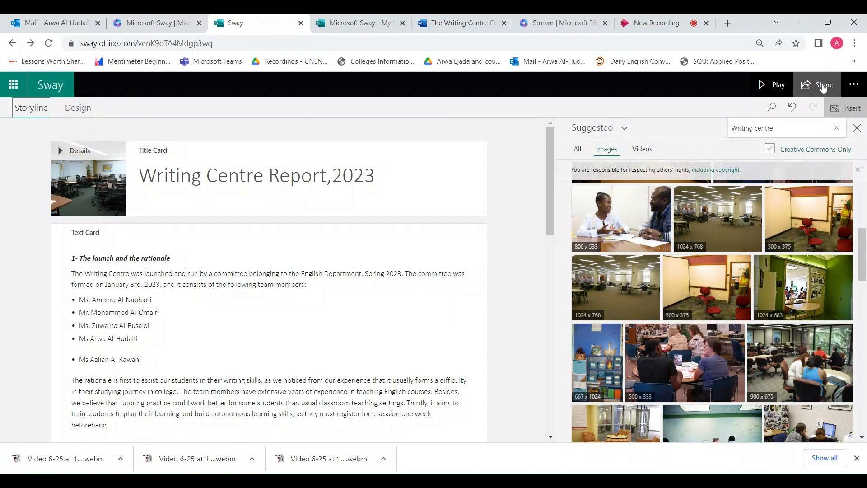
left_click(823, 87)
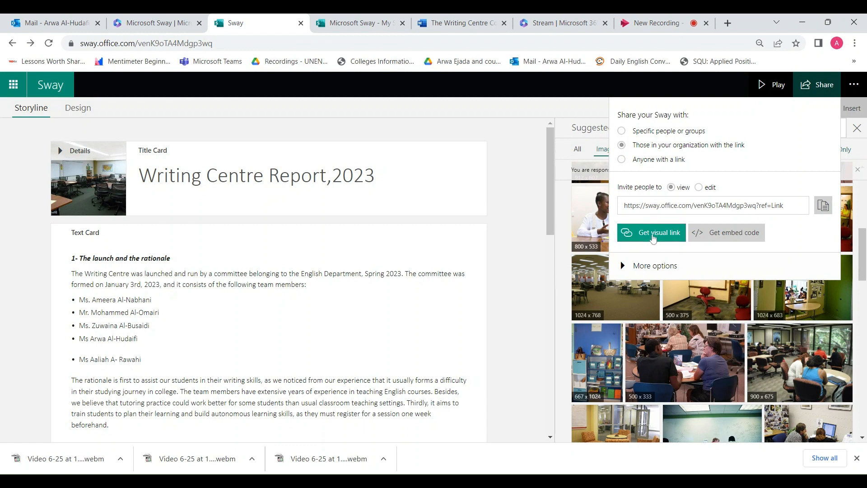
left_click(653, 233)
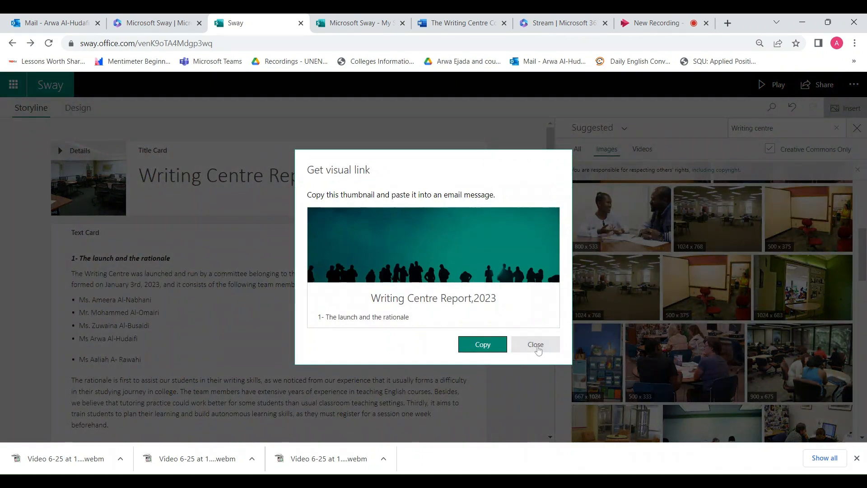
left_click(538, 348)
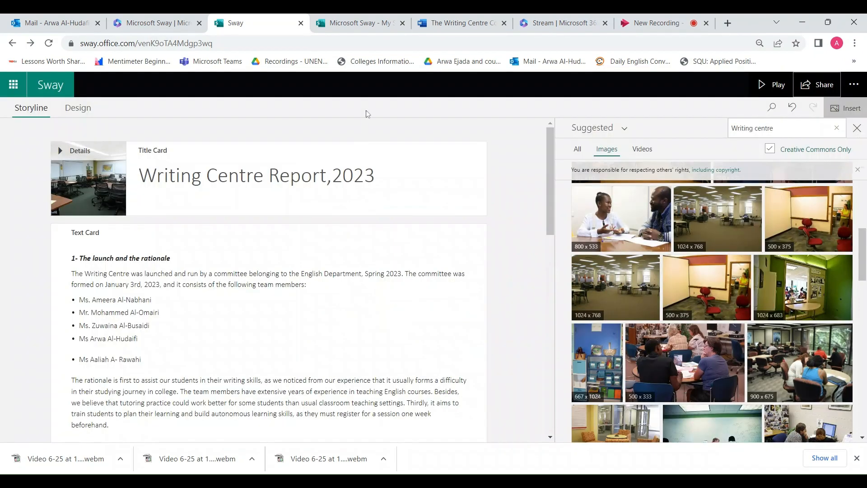
Switch to the Sway start page that lists My Sways.
left_click(360, 28)
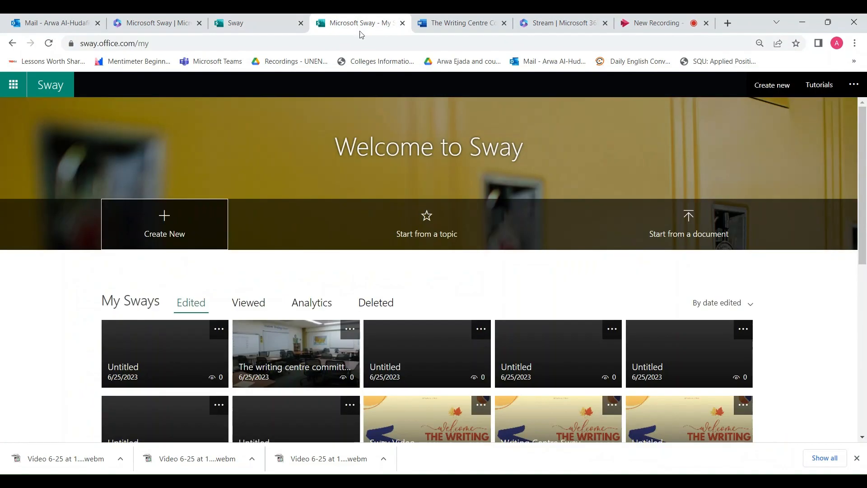